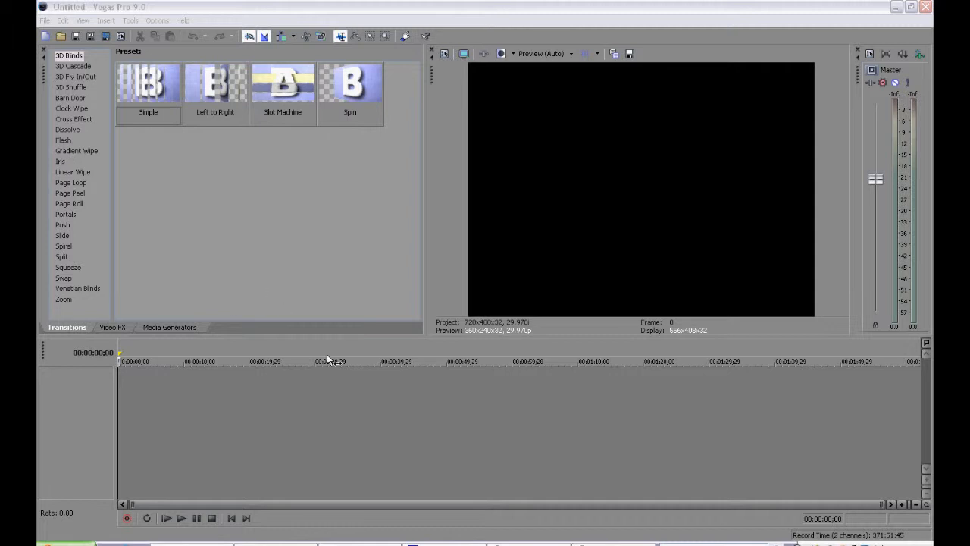
- Add a text clip at the start of the timeline using the Combined Effects 2 text preset
left_click(180, 327)
left_click(63, 130)
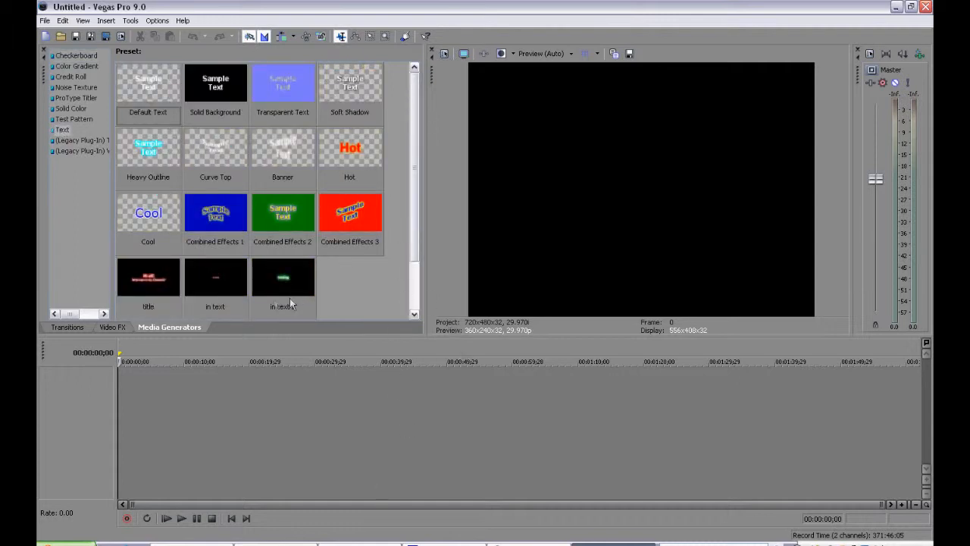
left_click(292, 218)
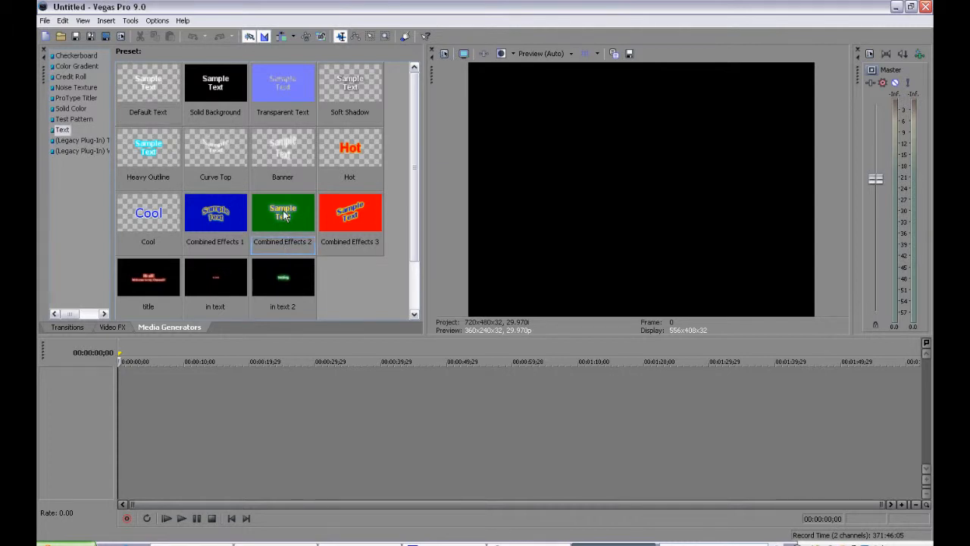
left_click_drag(293, 223, 121, 396)
left_click_drag(301, 102, 338, 127)
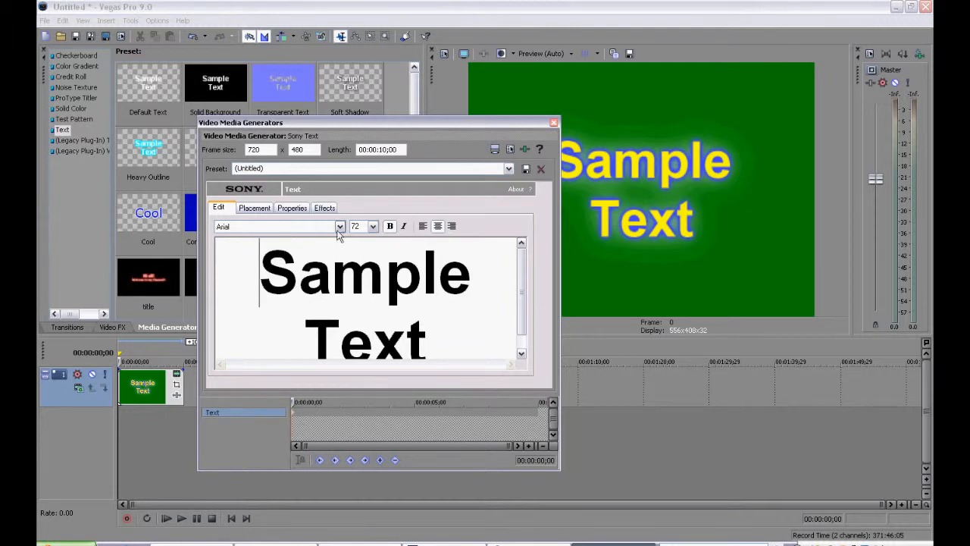
- Change the text clip's background colour to black (0, 0, 0) and its text colour to white (255, 255, 255)
left_click(300, 214)
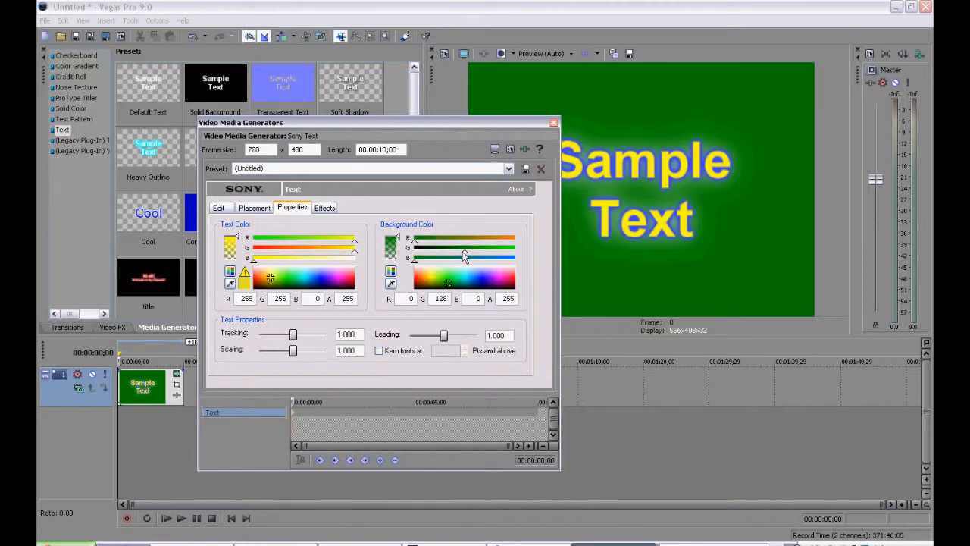
left_click_drag(463, 251, 363, 257)
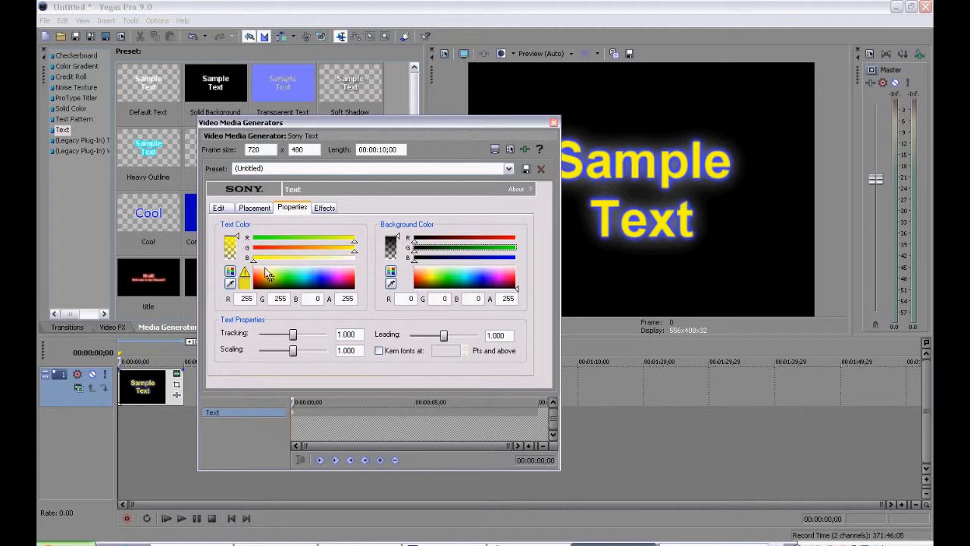
left_click_drag(254, 259, 354, 258)
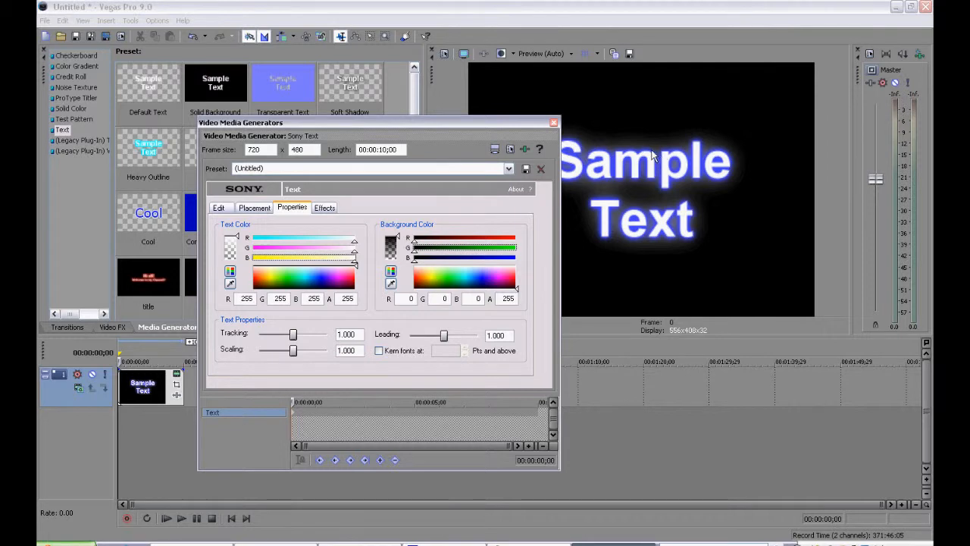
- Set the text outline colour to orange-red (255, 55, 15), with feather about 0.245 and width about 0.709
left_click(331, 214)
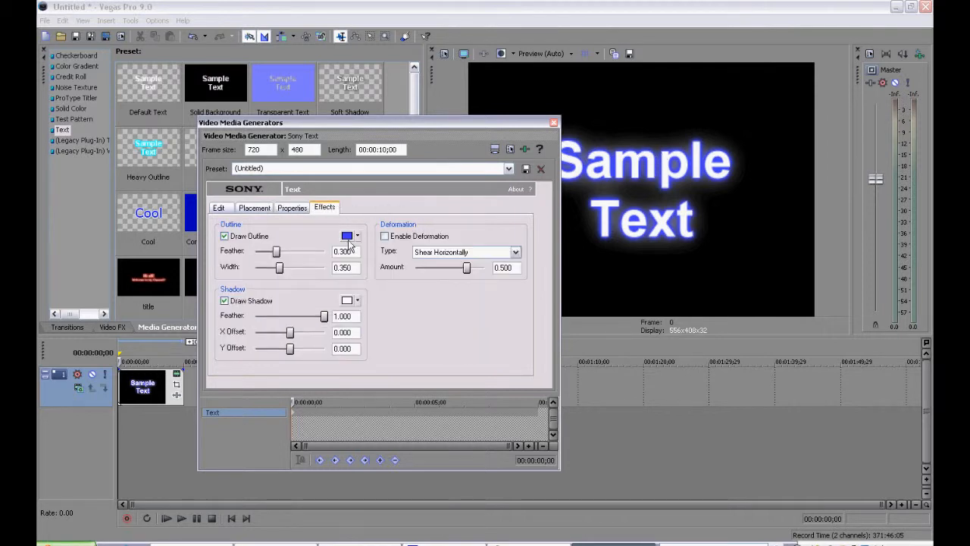
left_click(347, 238)
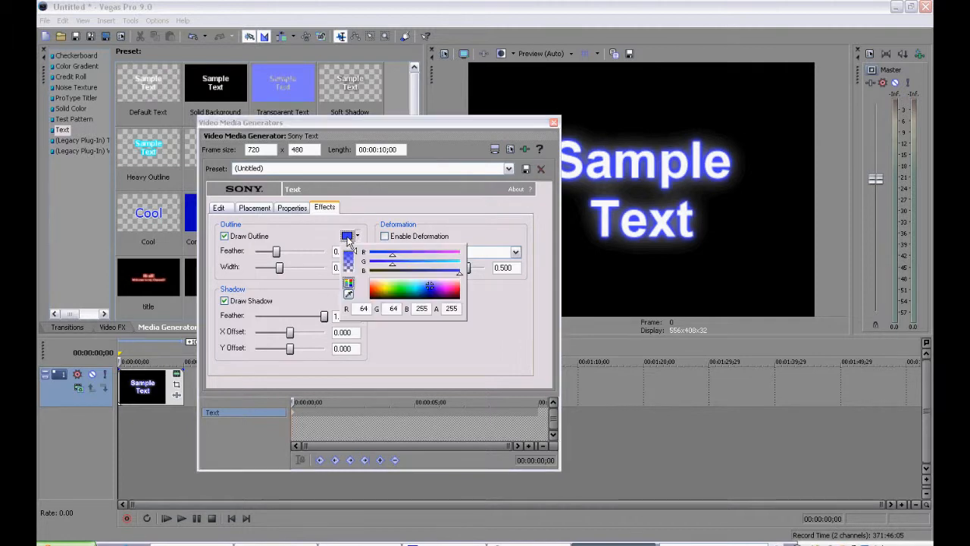
left_click(373, 288)
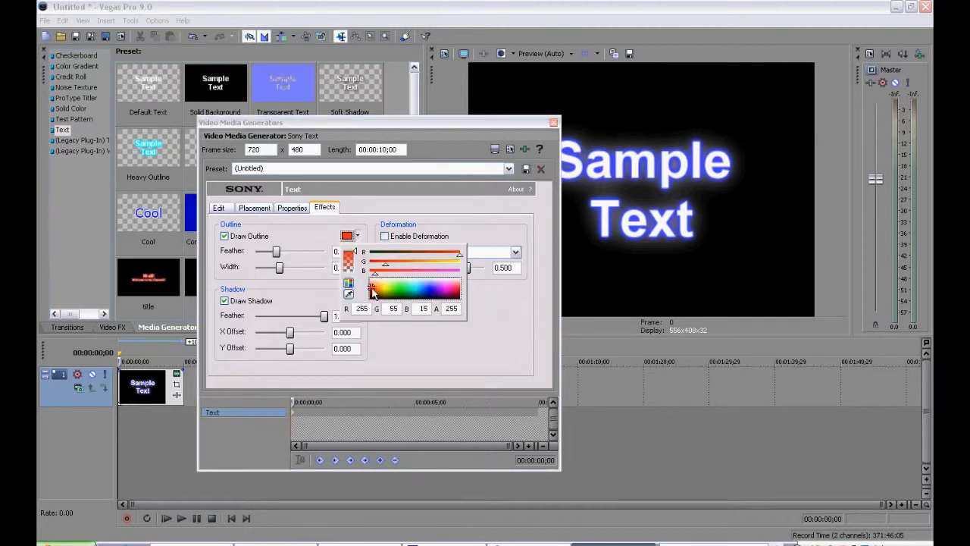
left_click(491, 314)
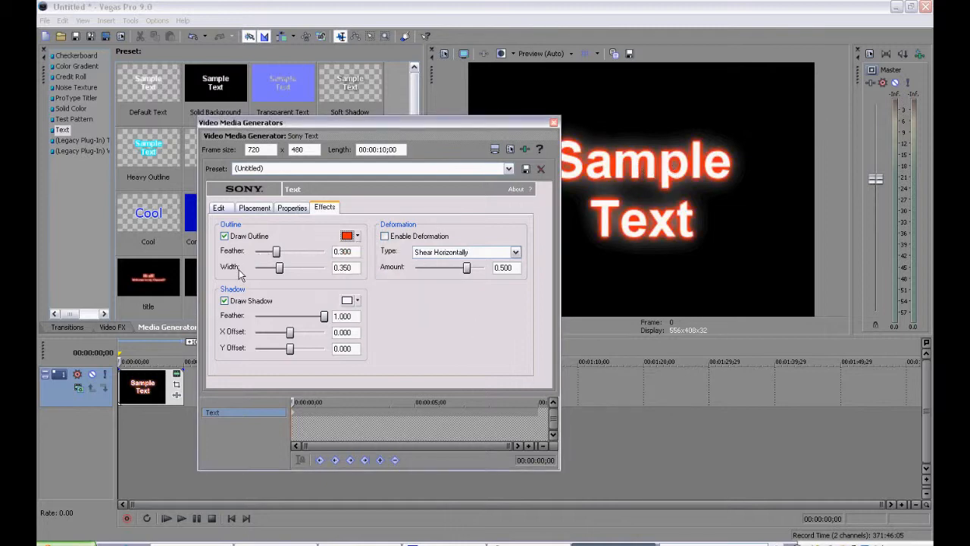
left_click_drag(276, 251, 306, 272)
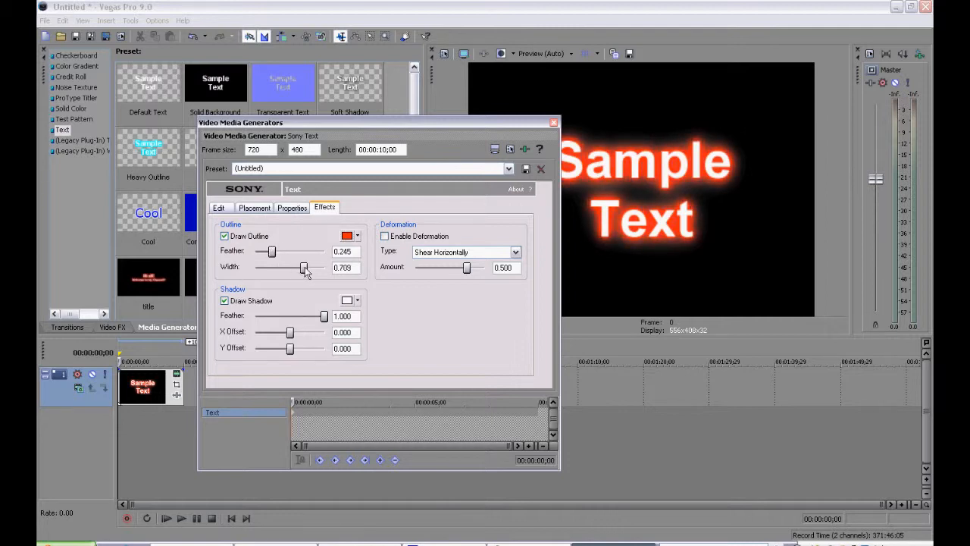
- Set the font size of the whole sample text to 36
left_click(222, 209)
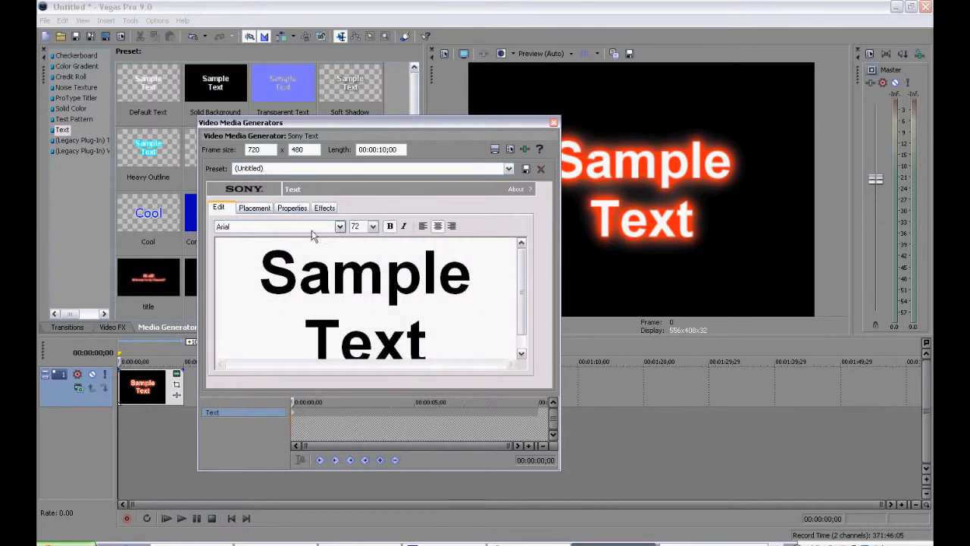
left_click_drag(440, 339, 245, 245)
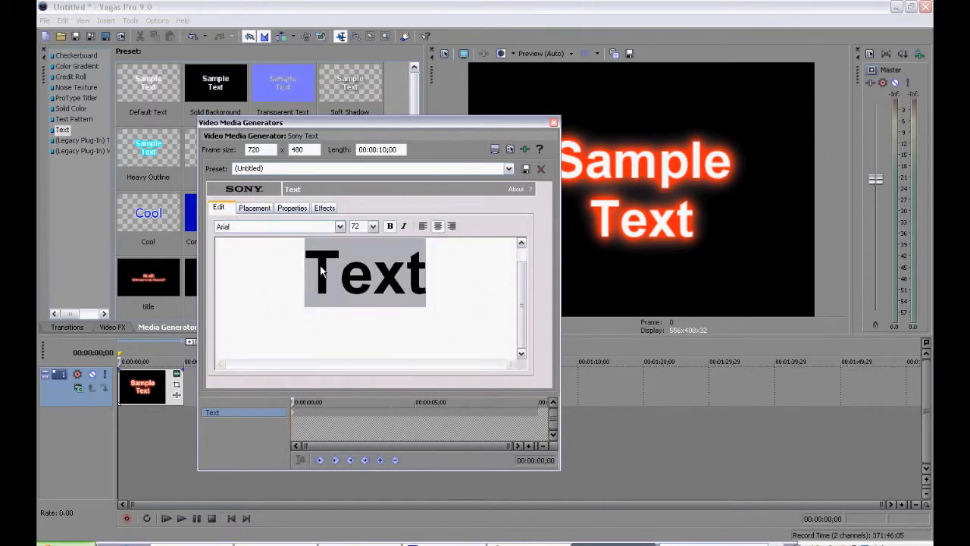
left_click(428, 296)
double_click(418, 297)
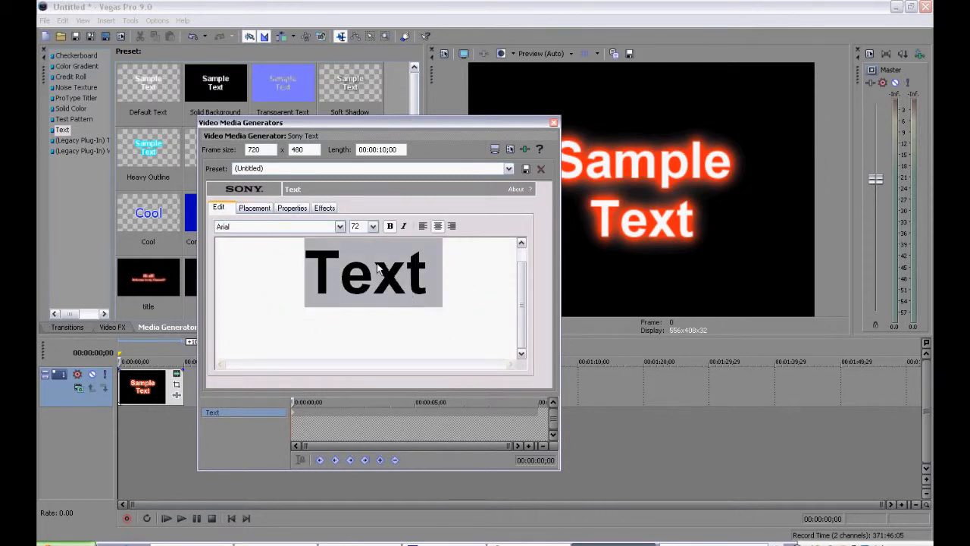
left_click(373, 227)
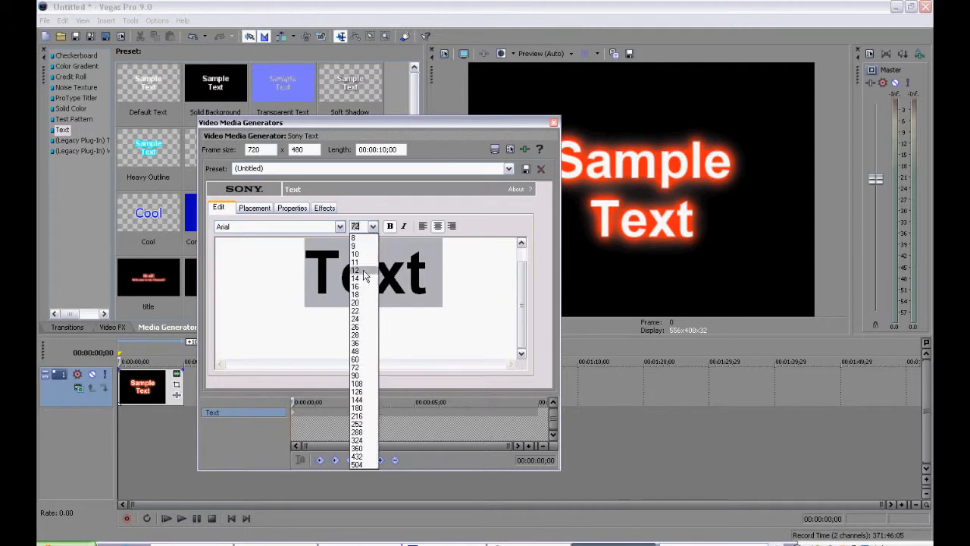
left_click(356, 343)
- Join the words Sample Text onto one line and set their font size to 28
left_click(448, 252)
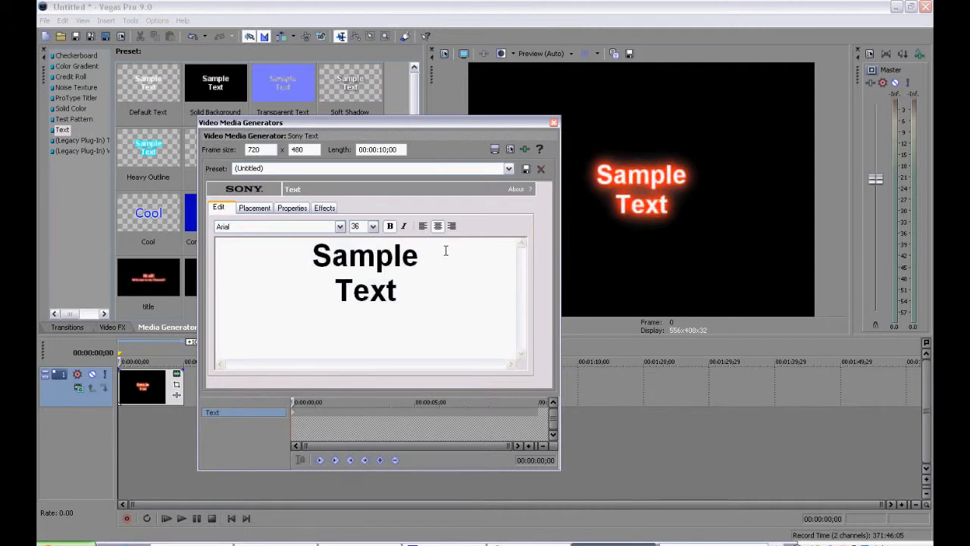
key("Delete")
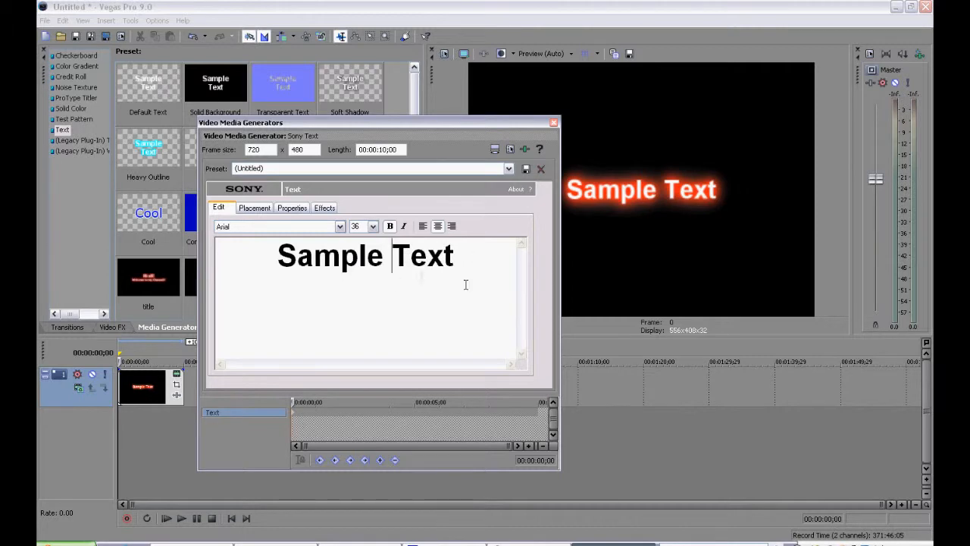
left_click_drag(461, 279, 253, 281)
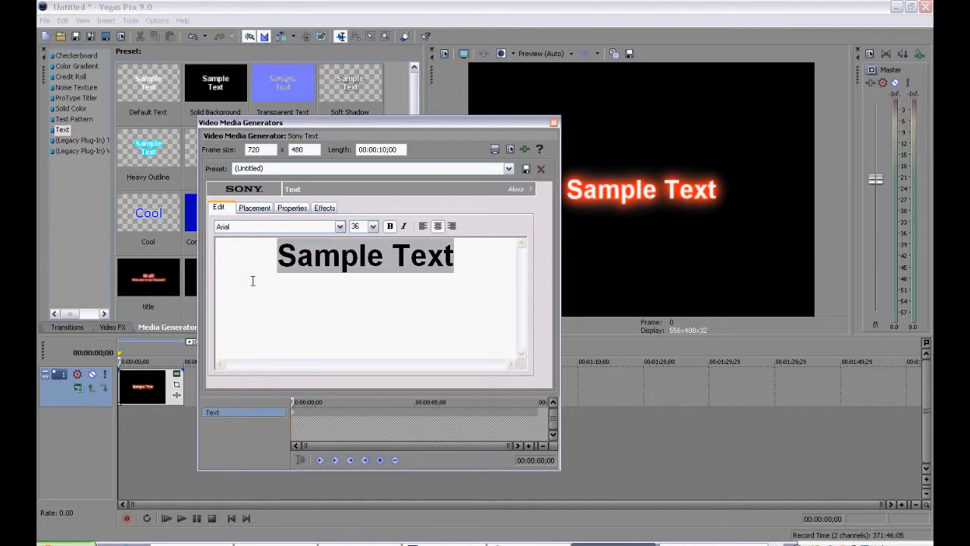
left_click(372, 226)
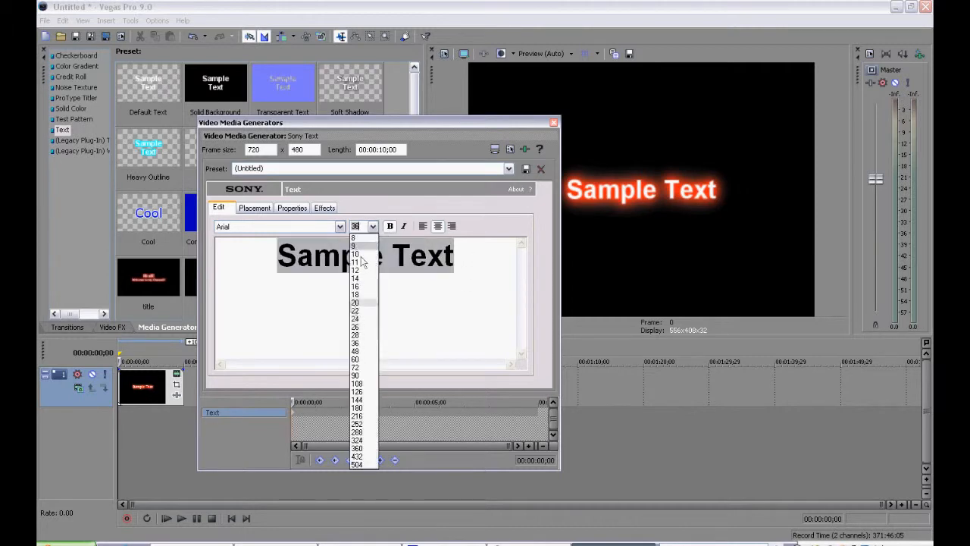
left_click(368, 335)
left_click(448, 301)
- Set the outline feather to about 0.072 and width to about 0.954, and save the text settings as a preset
left_click(326, 208)
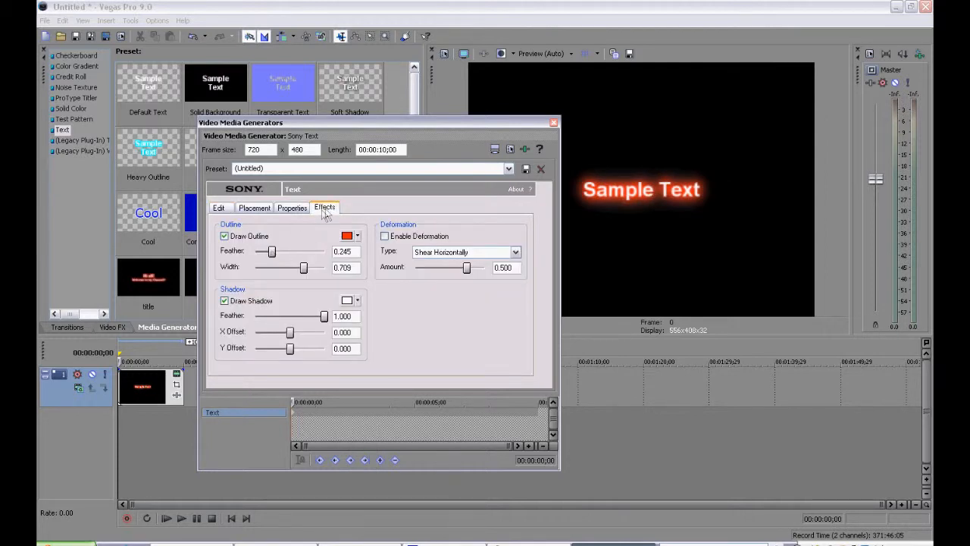
left_click_drag(274, 252, 321, 273)
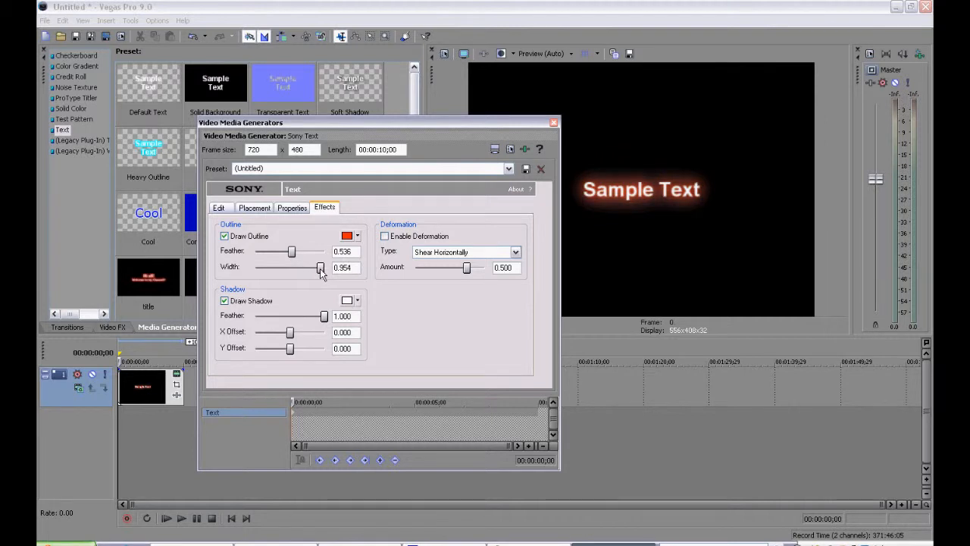
left_click_drag(292, 253, 260, 252)
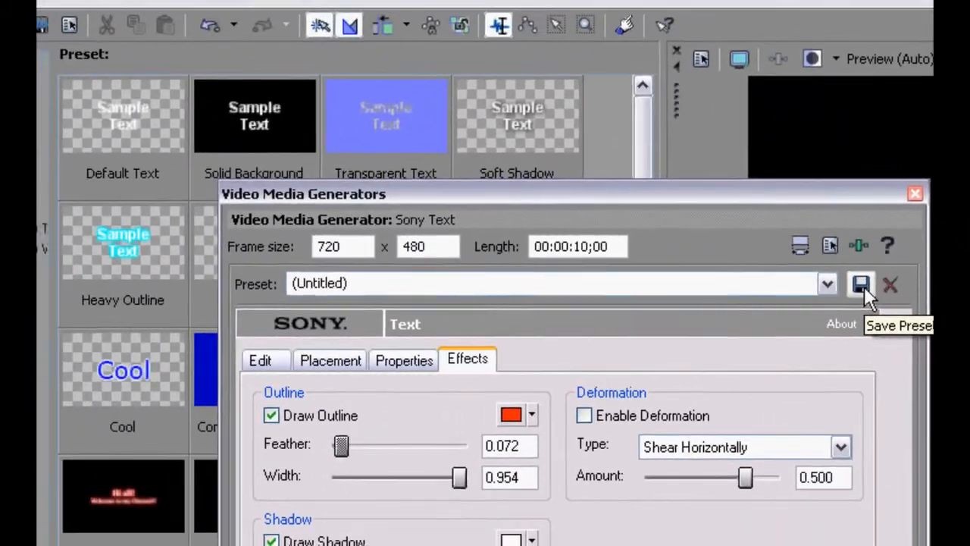
left_click(860, 284)
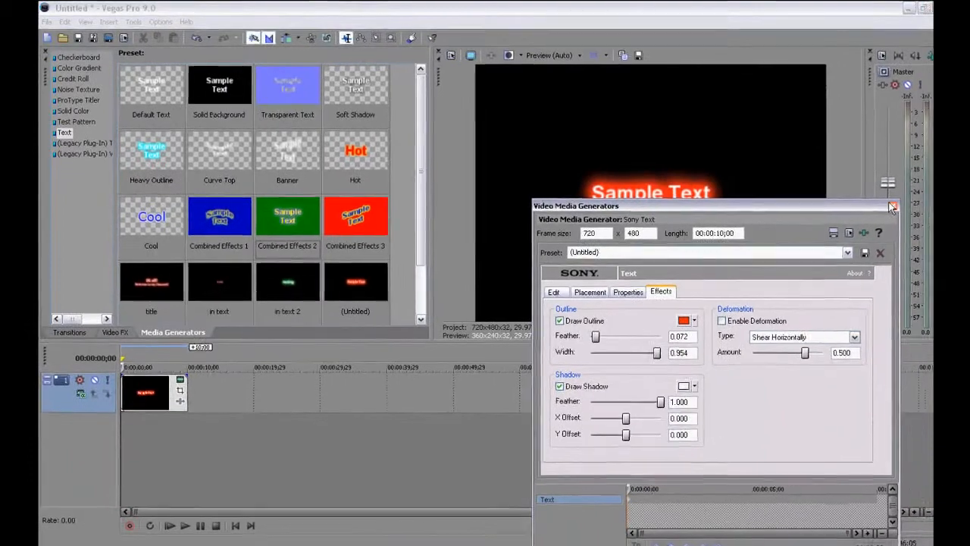
left_click(925, 214)
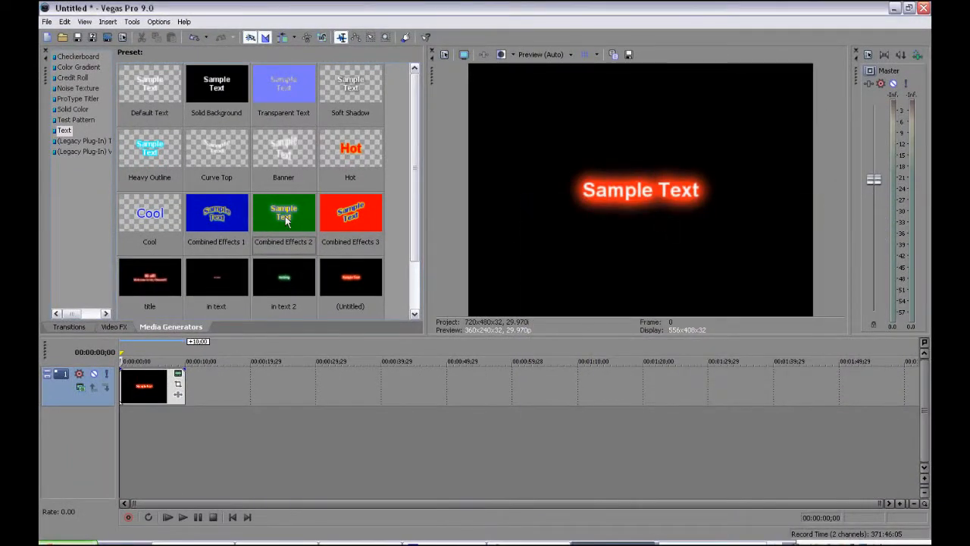
- Add a second text clip directly after the first using the saved (Untitled) preset, with the text "Sample Text 2"
left_click_drag(360, 280, 216, 388)
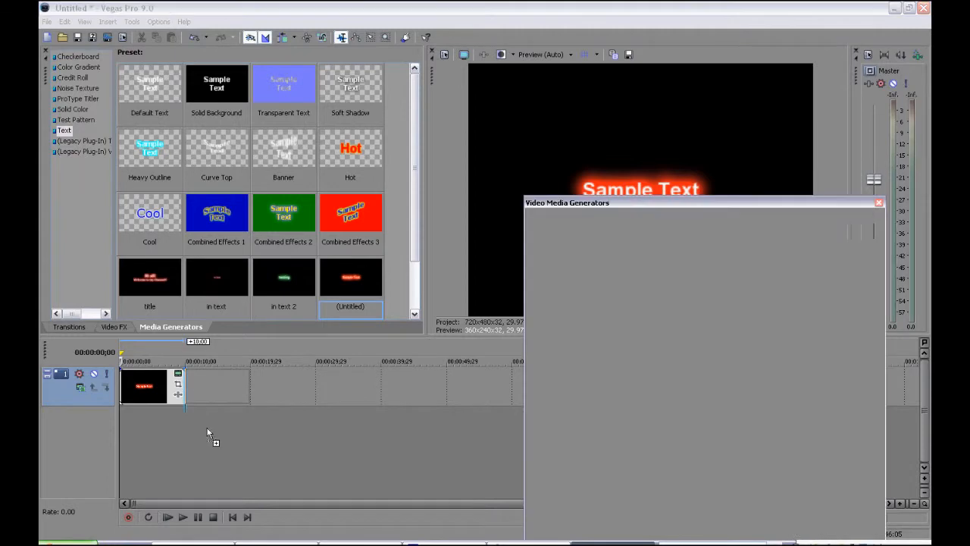
left_click_drag(726, 202, 473, 206)
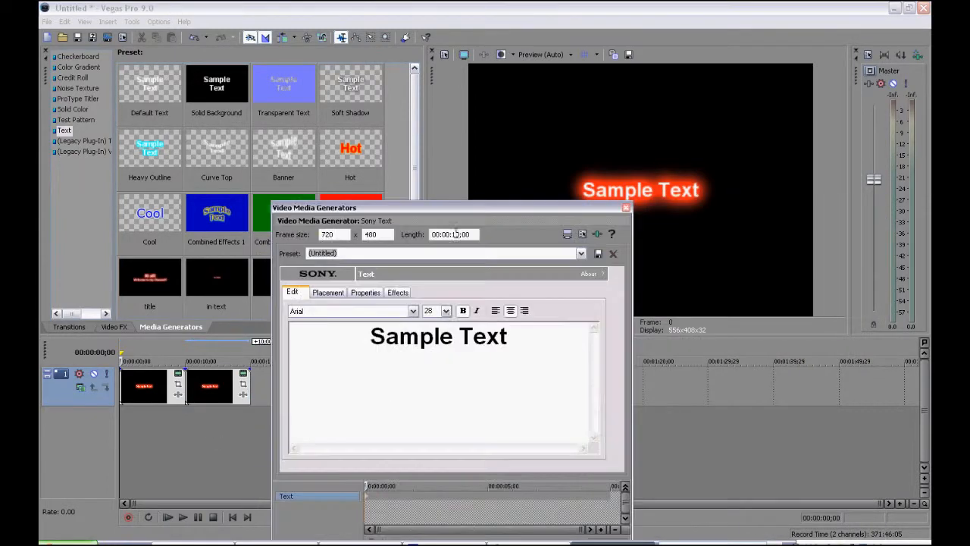
type("2")
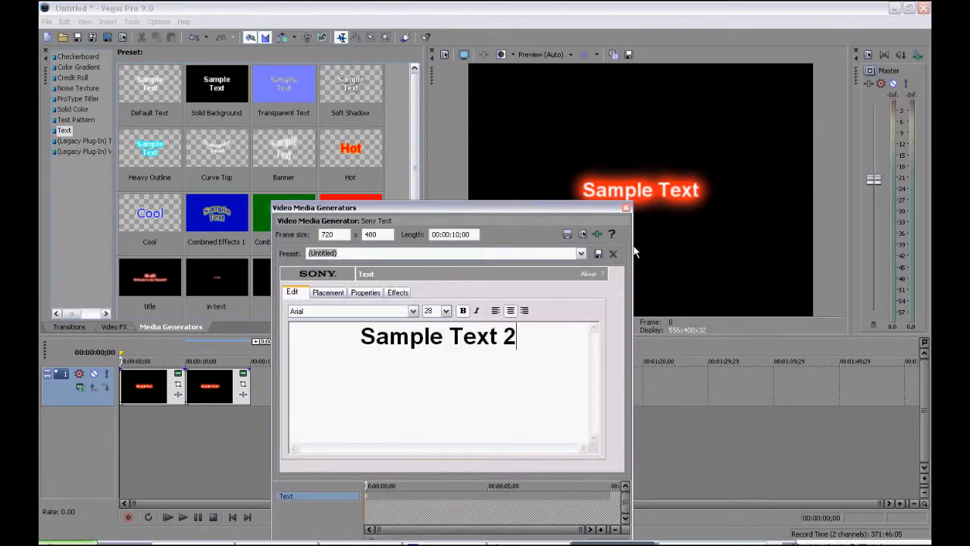
left_click(626, 206)
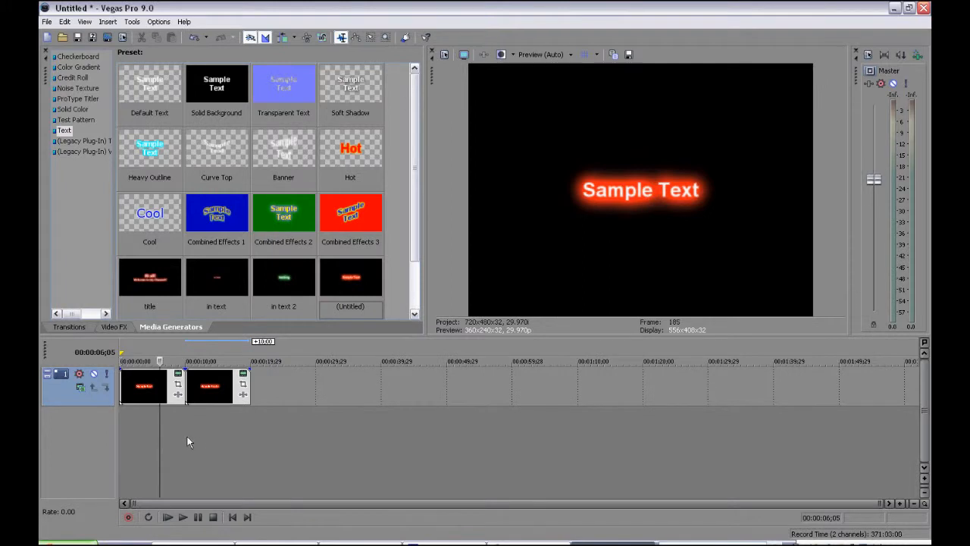
- Compare the previews of the two text clips by moving the playhead back and forth between them
left_click(212, 435)
left_click(152, 436)
left_click(209, 426)
left_click(143, 427)
left_click(219, 432)
left_click(156, 426)
left_click(217, 422)
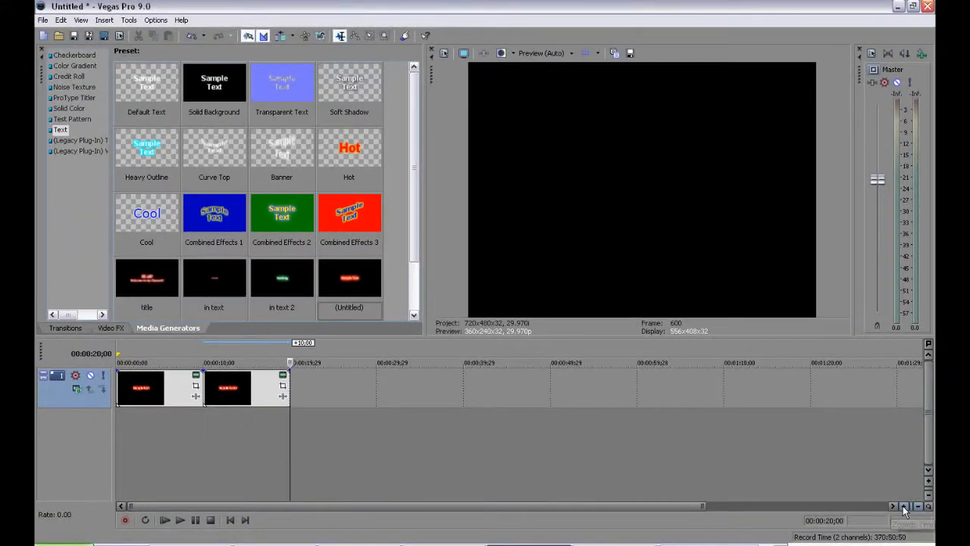
- Examine the end of the second text clip by zooming the timeline in and out in time
left_click(895, 494)
left_click(903, 506)
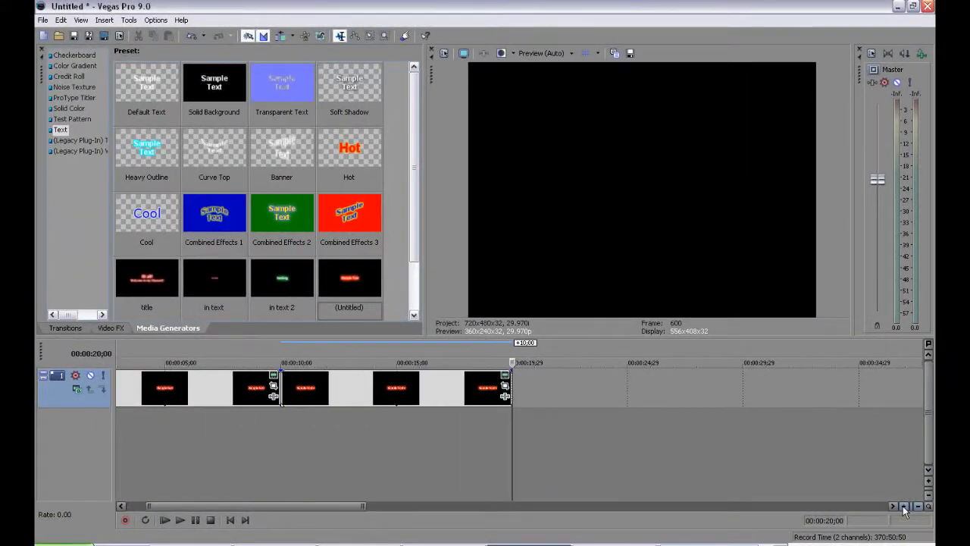
left_click(903, 506)
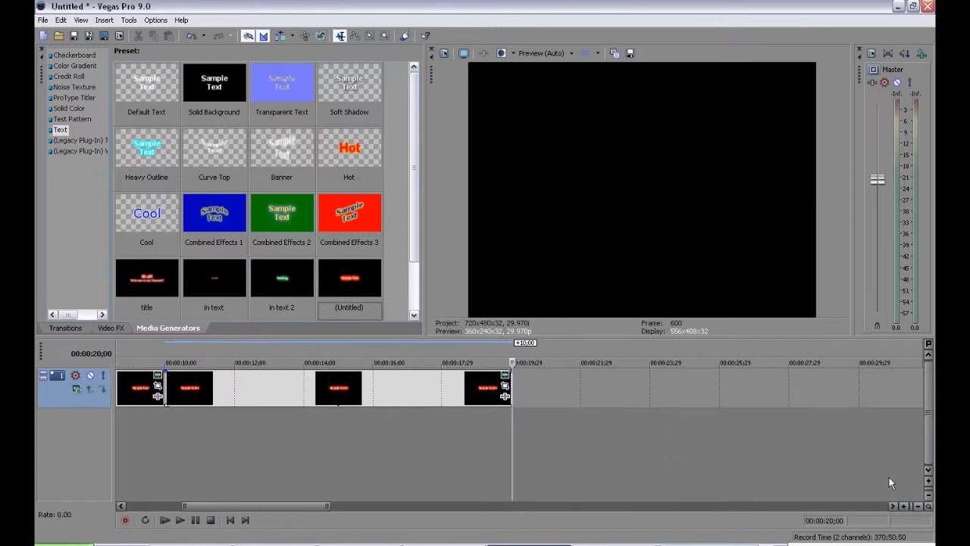
left_click(919, 507)
left_click(919, 507)
left_click(919, 507)
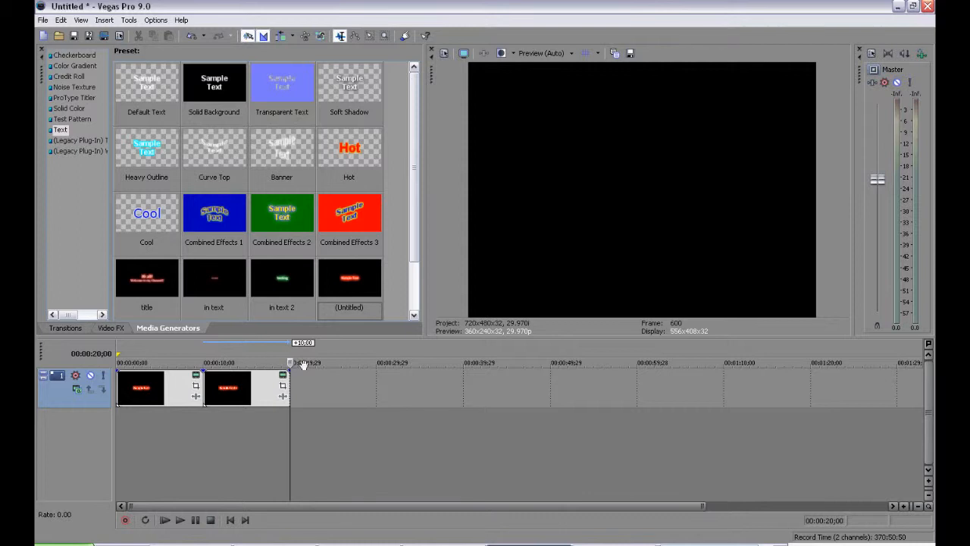
left_click(905, 506)
left_click(906, 506)
left_click(905, 506)
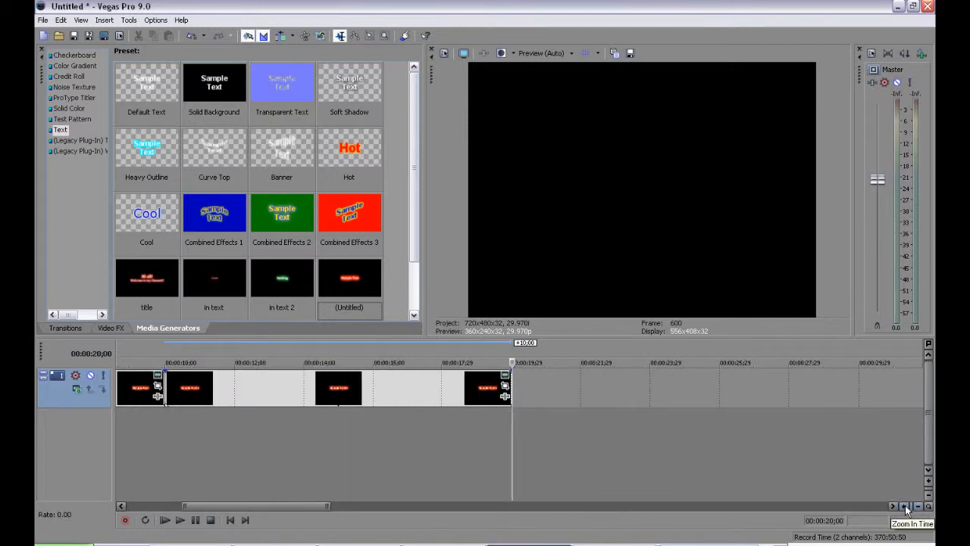
left_click(906, 507)
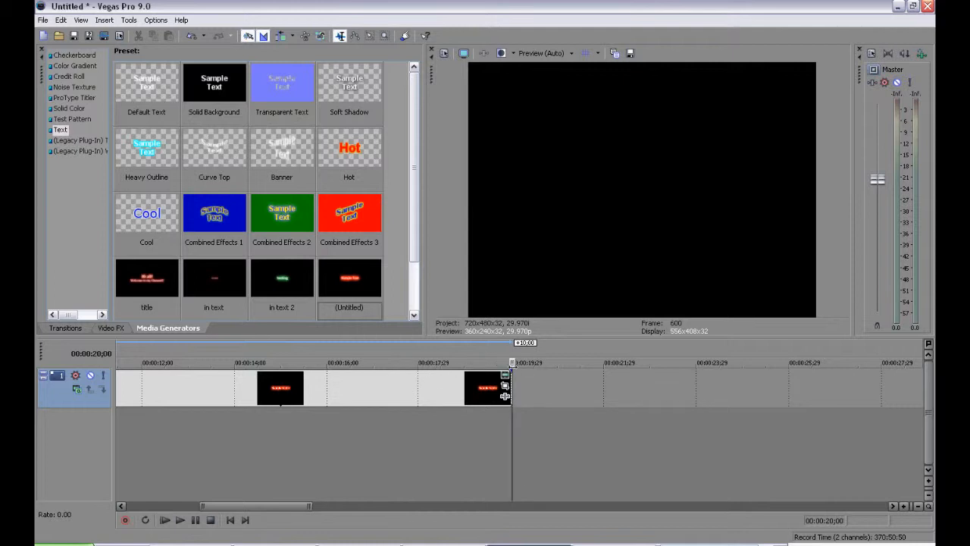
left_click(918, 506)
left_click(918, 506)
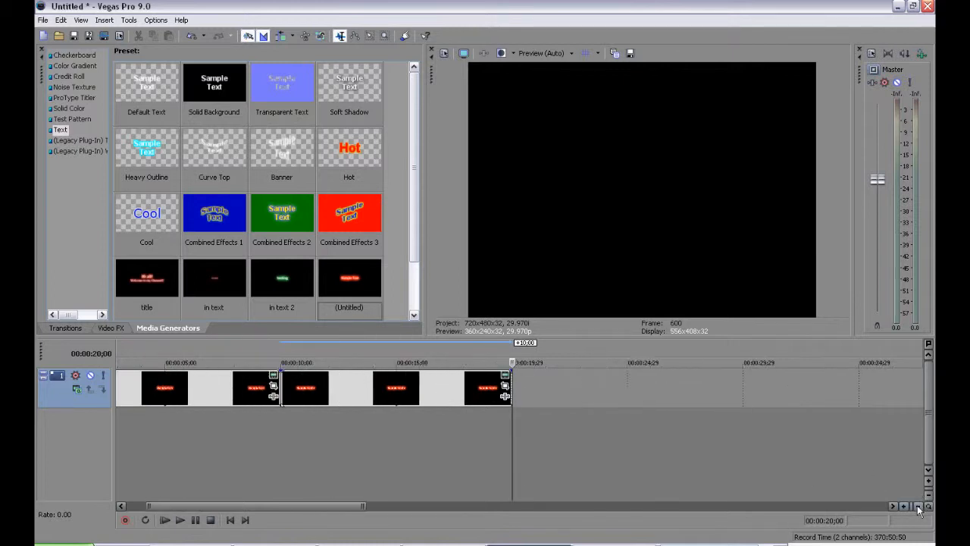
- Review the second text clip's generated media settings across its Edit, Placement, Properties and Effects pages
left_click(918, 506)
left_click(918, 506)
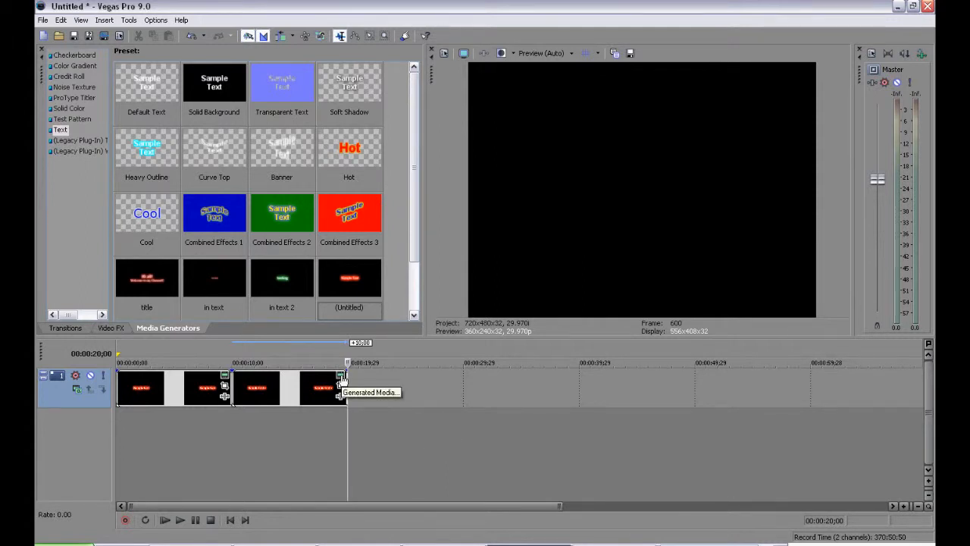
left_click(341, 377)
left_click_drag(539, 352, 371, 354)
left_click(415, 353)
left_click(334, 296)
left_click(364, 294)
left_click(397, 294)
left_click(326, 294)
left_click(290, 293)
left_click(363, 293)
left_click(397, 293)
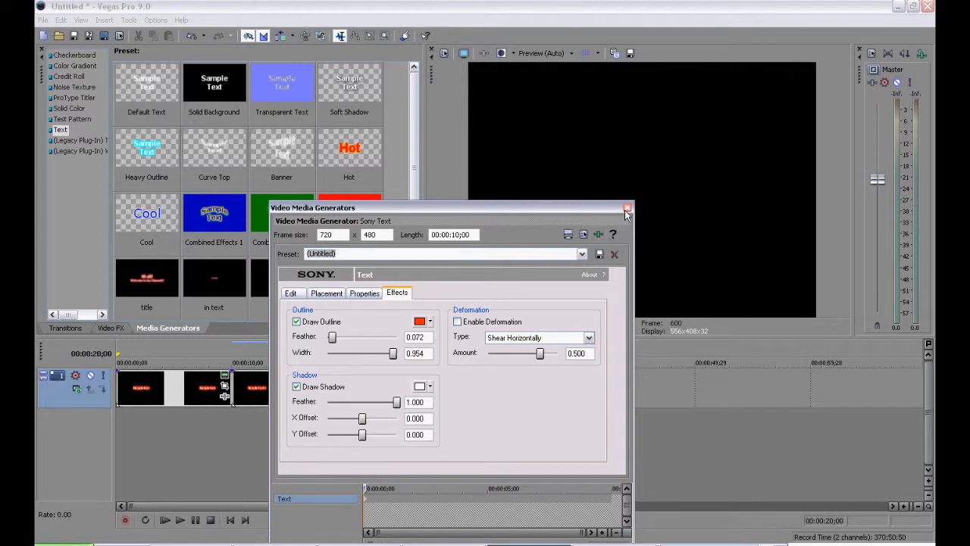
left_click(626, 208)
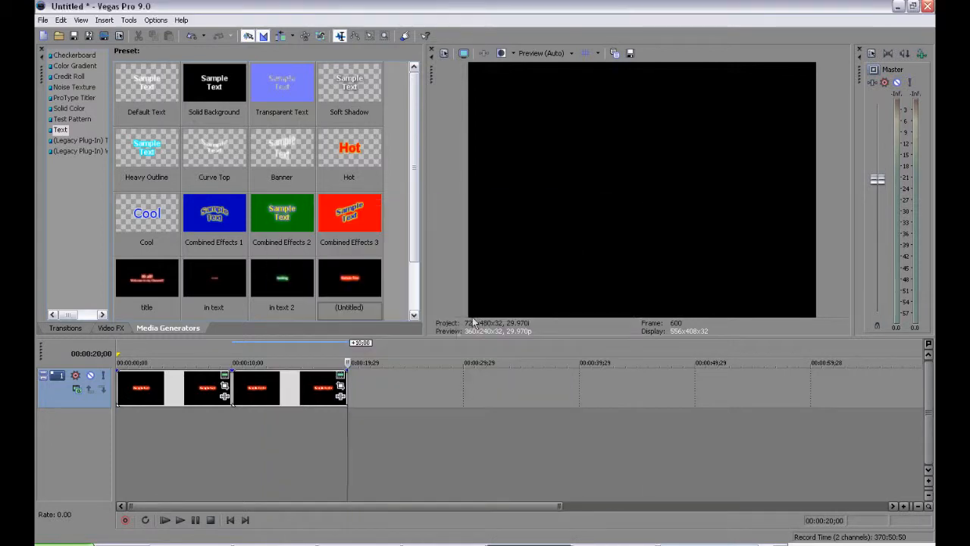
- Try shifting the second text clip's Pan/Crop frame so its text moves to the lower-left of the picture, and return the frame to center
left_click(340, 388)
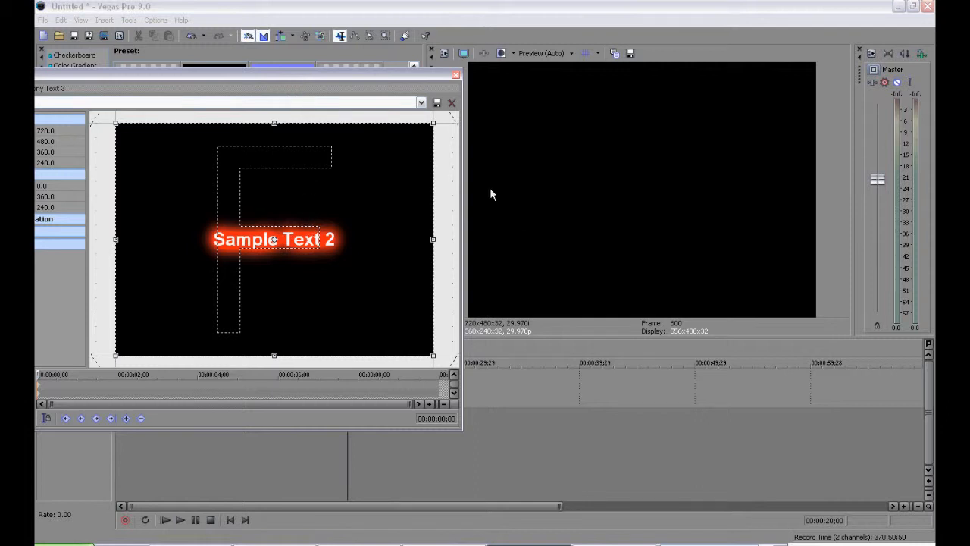
left_click(303, 466)
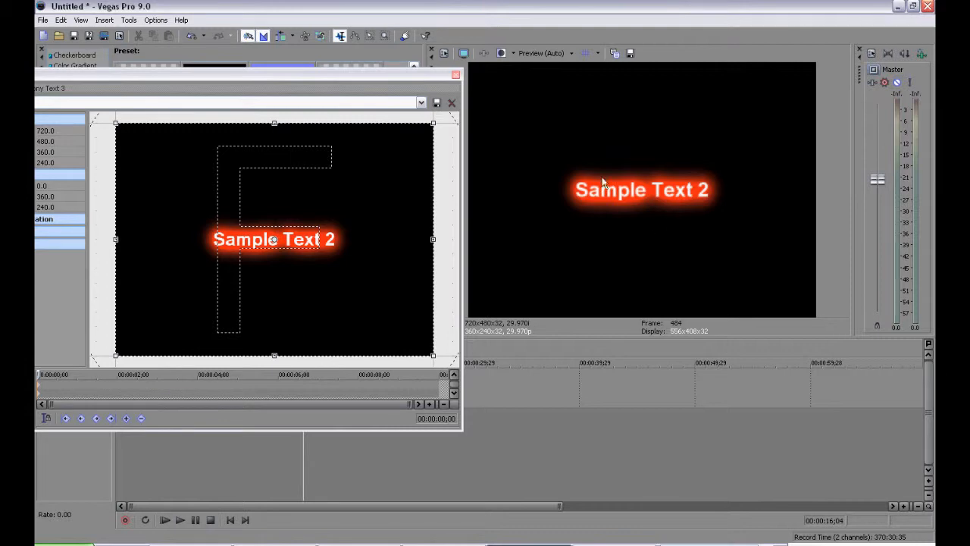
left_click_drag(254, 241, 357, 146)
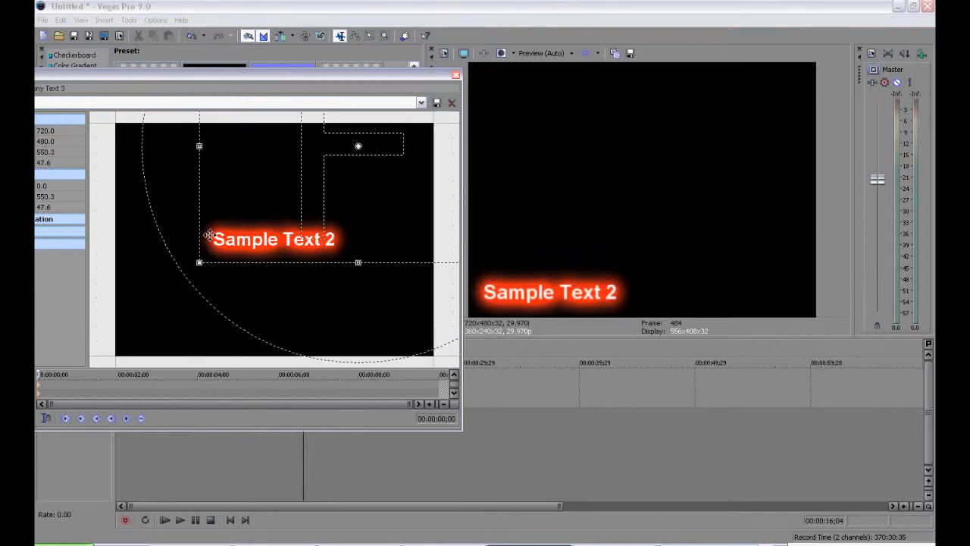
left_click_drag(322, 197, 342, 200)
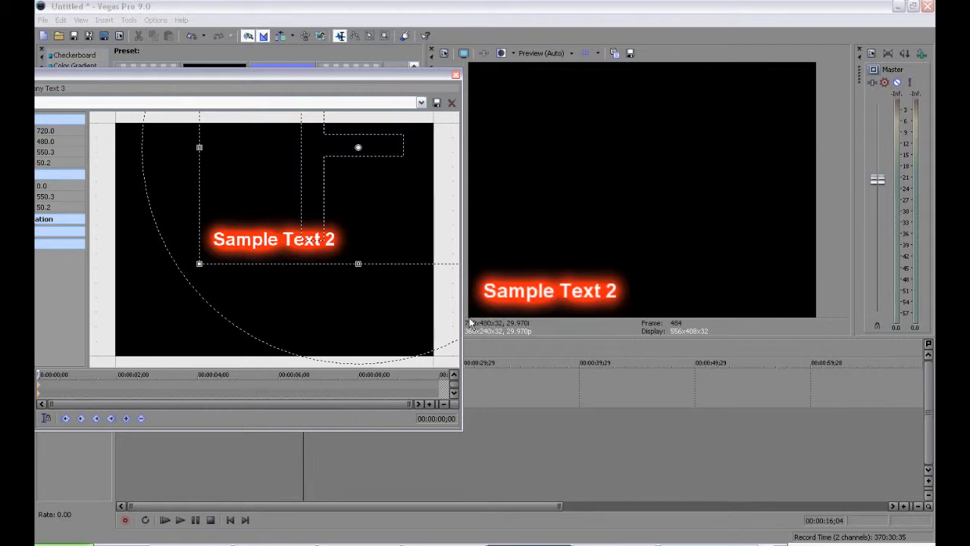
left_click_drag(379, 257, 283, 321)
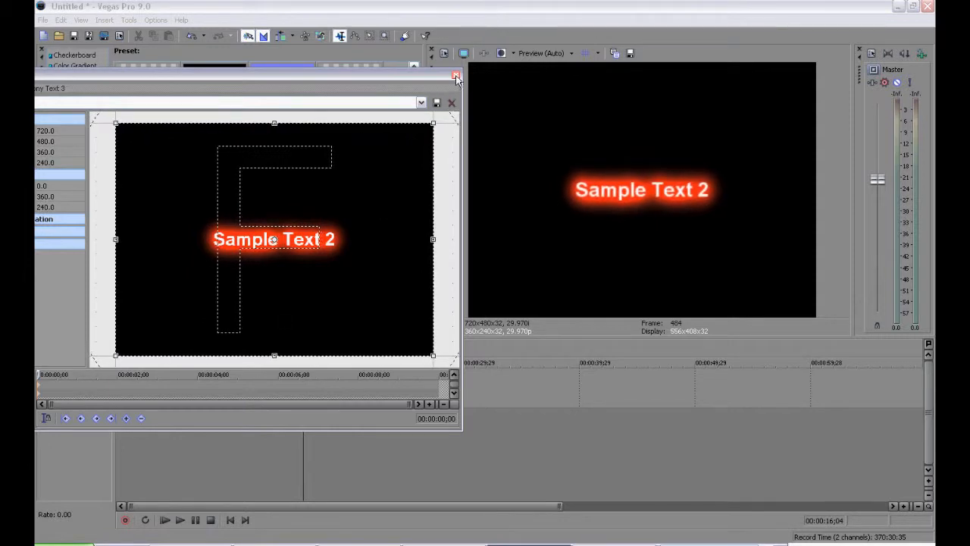
left_click(454, 76)
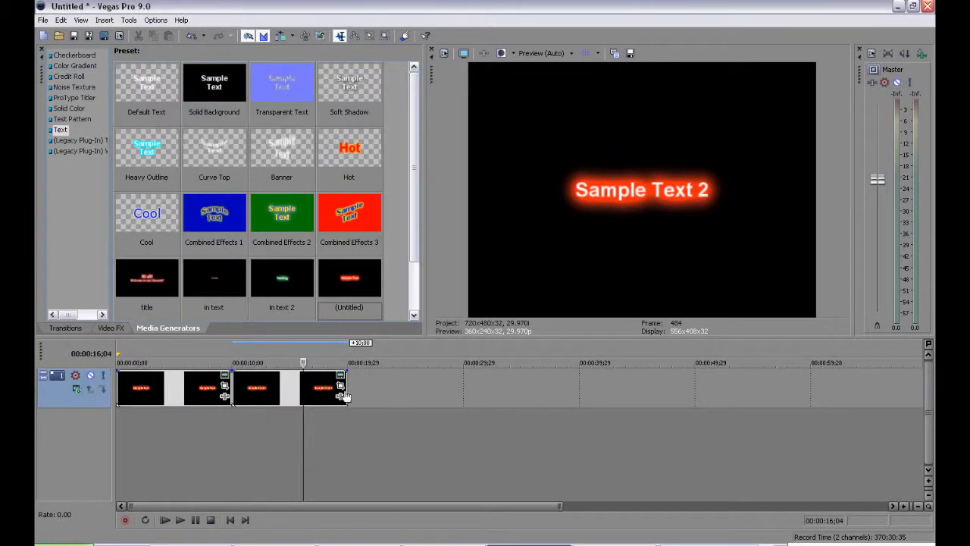
- Apply the Cross Blur A/B transition from Cross Effect at the cut between the two text clips, keeping its default settings
left_click(341, 397)
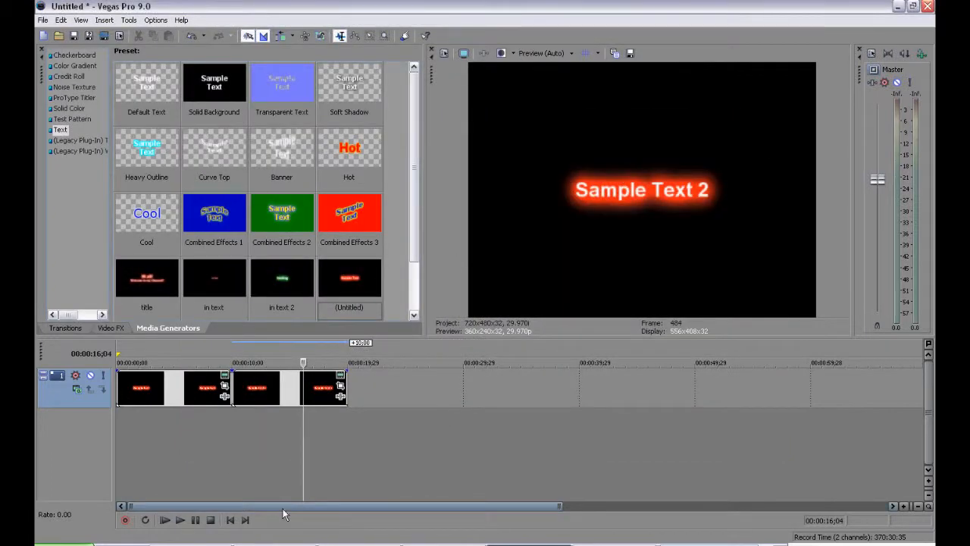
left_click(69, 328)
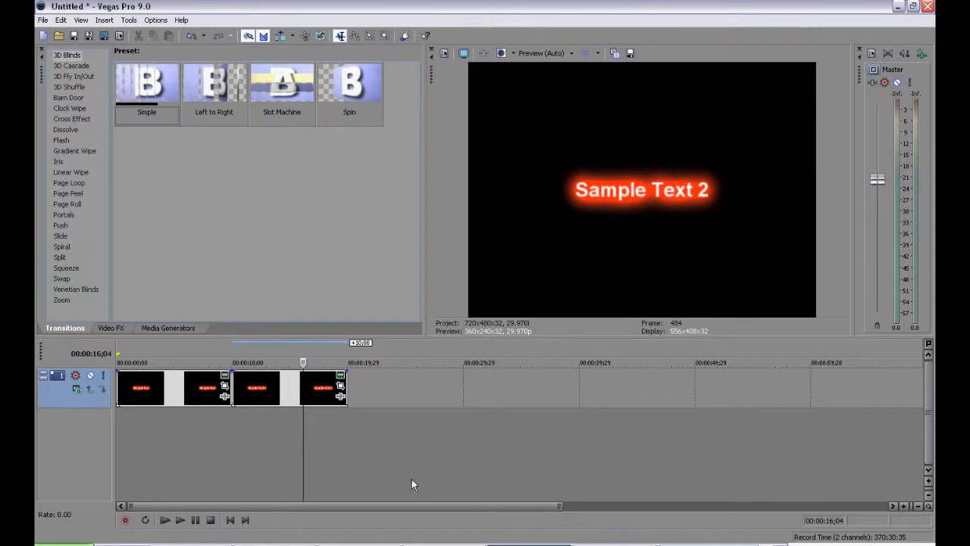
left_click(72, 119)
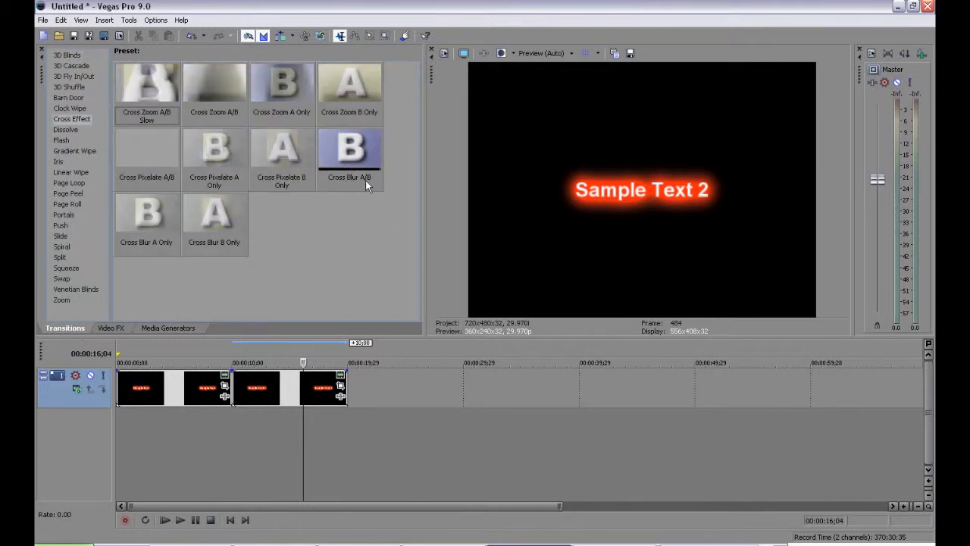
left_click(348, 159)
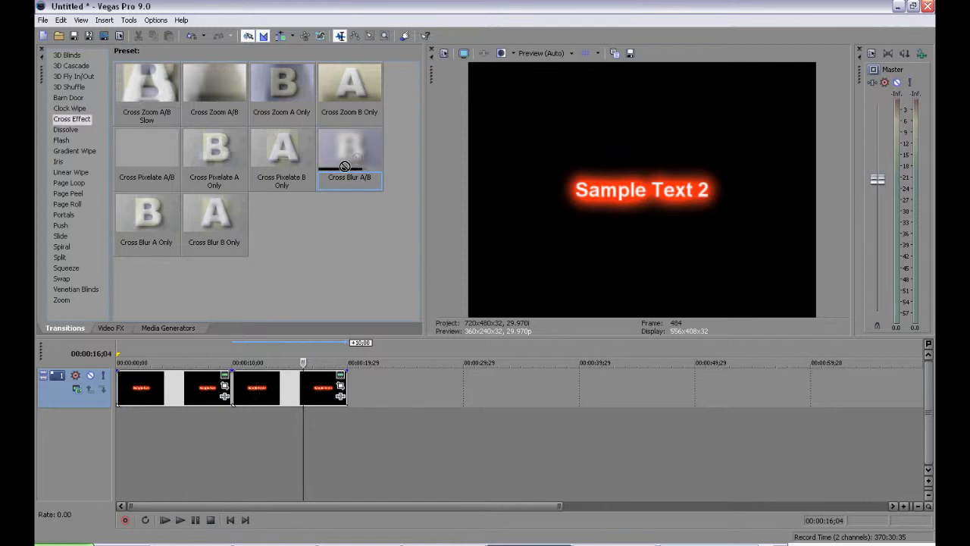
left_click_drag(356, 153, 376, 163)
left_click_drag(228, 387, 233, 393)
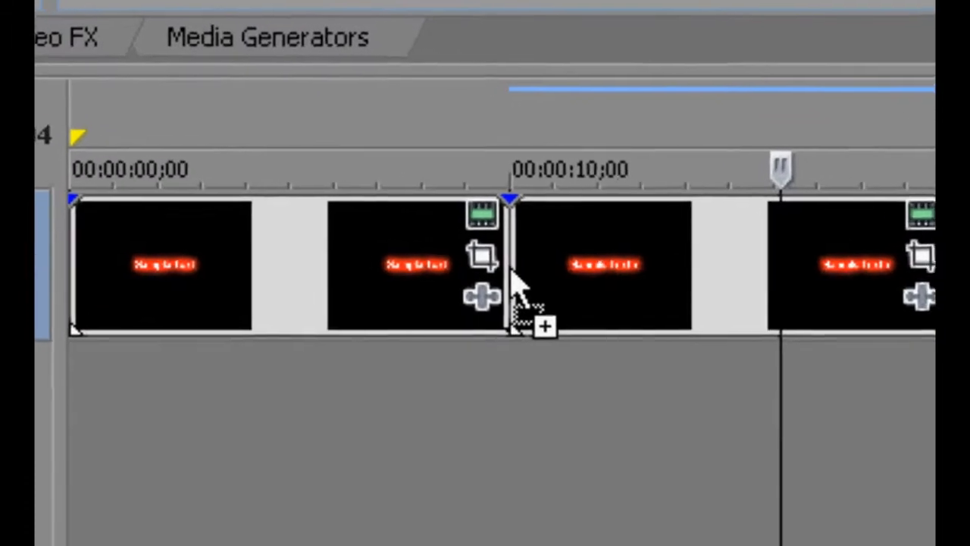
left_click_drag(511, 270, 506, 277)
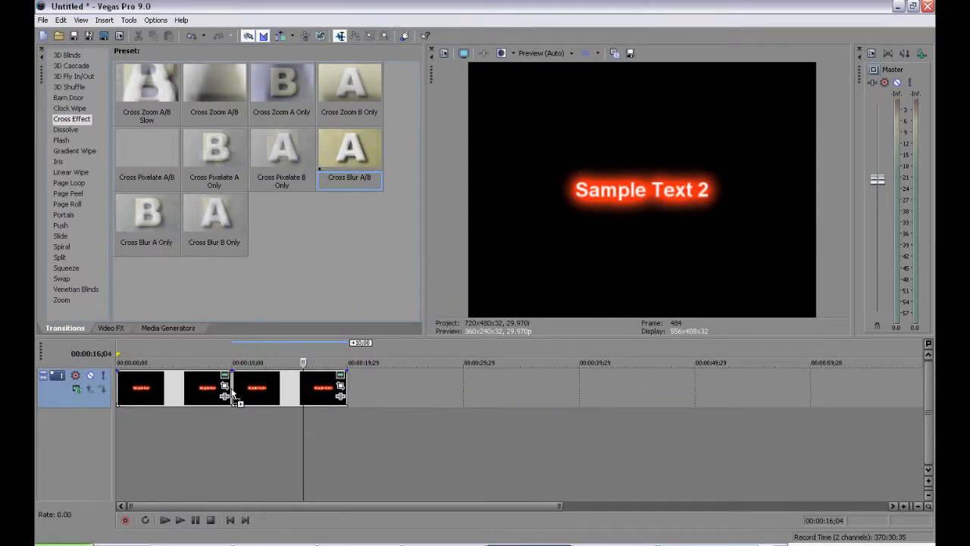
left_click_drag(233, 393, 233, 394)
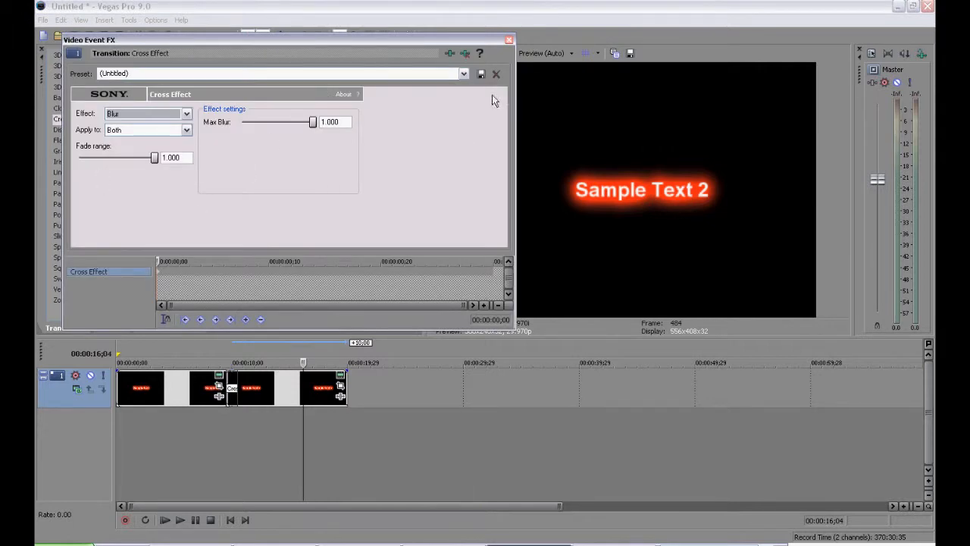
left_click(509, 40)
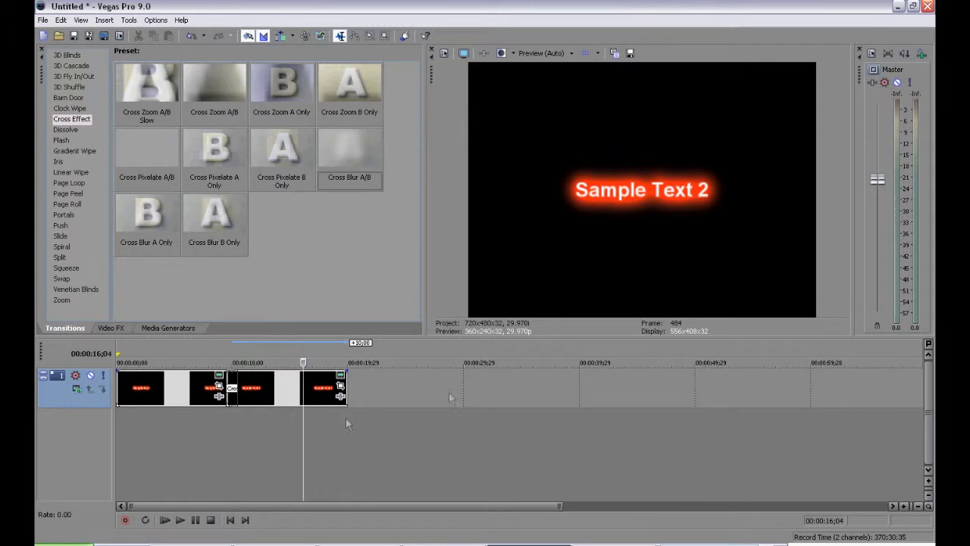
- Move the second text clip later on the track to shorten its transition overlap with the first clip to 15 frames
scroll(260, 391, "up", 2)
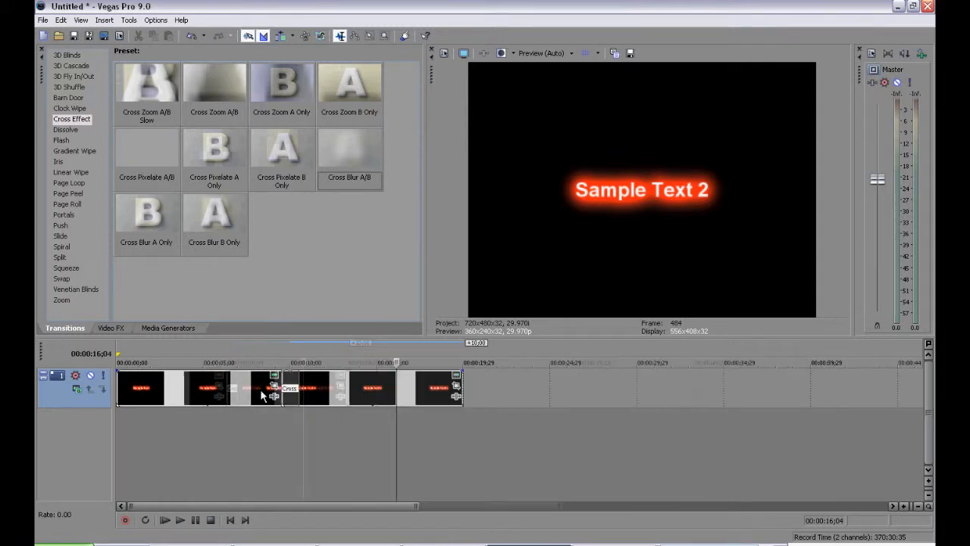
left_click_drag(385, 391, 397, 390)
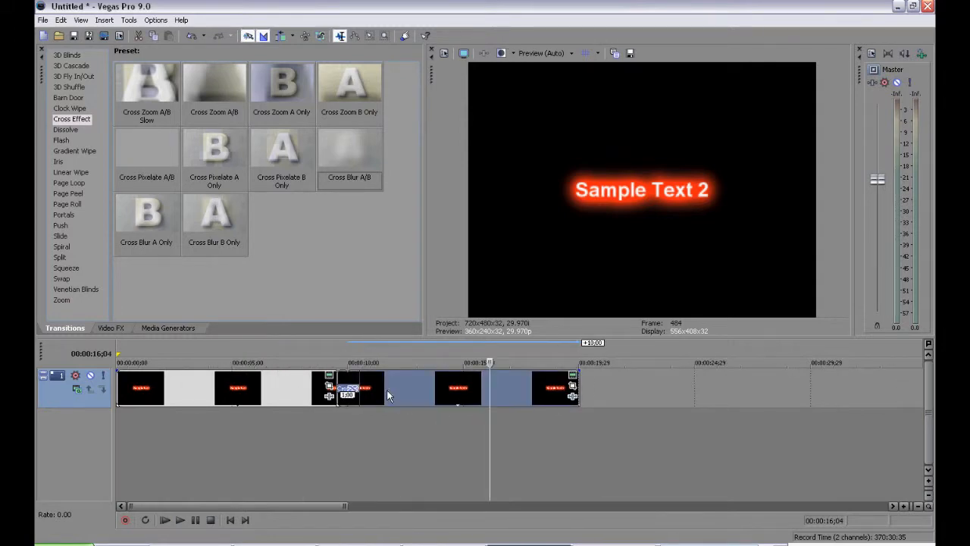
left_click_drag(453, 370, 447, 371)
left_click_drag(679, 297, 377, 394)
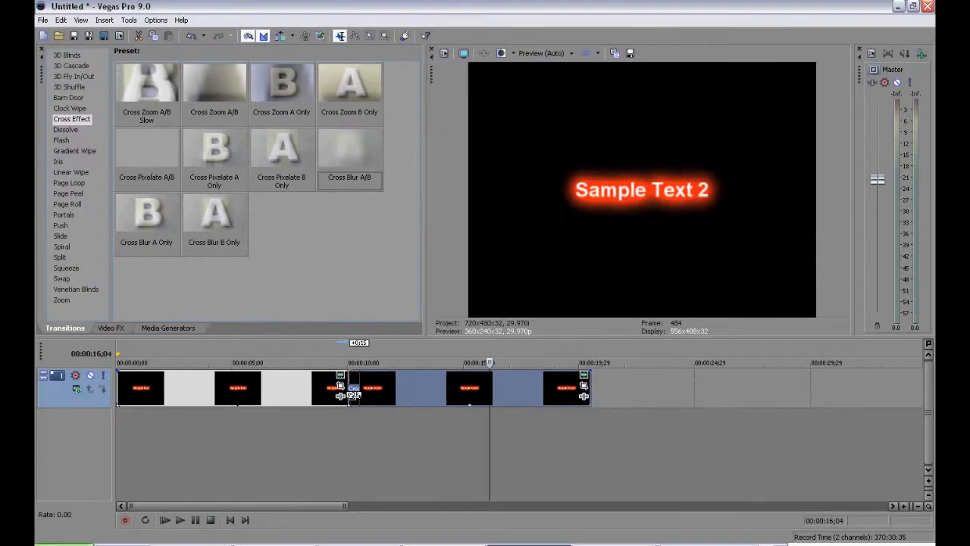
- Play the timeline from about 00:00:08;18 through the shortened transition to preview the blur
left_click(310, 450)
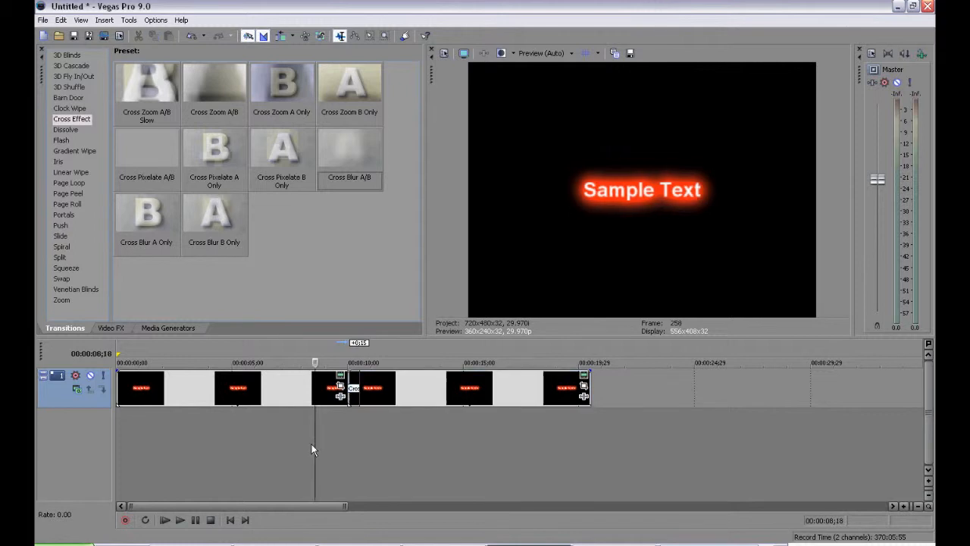
left_click(181, 520)
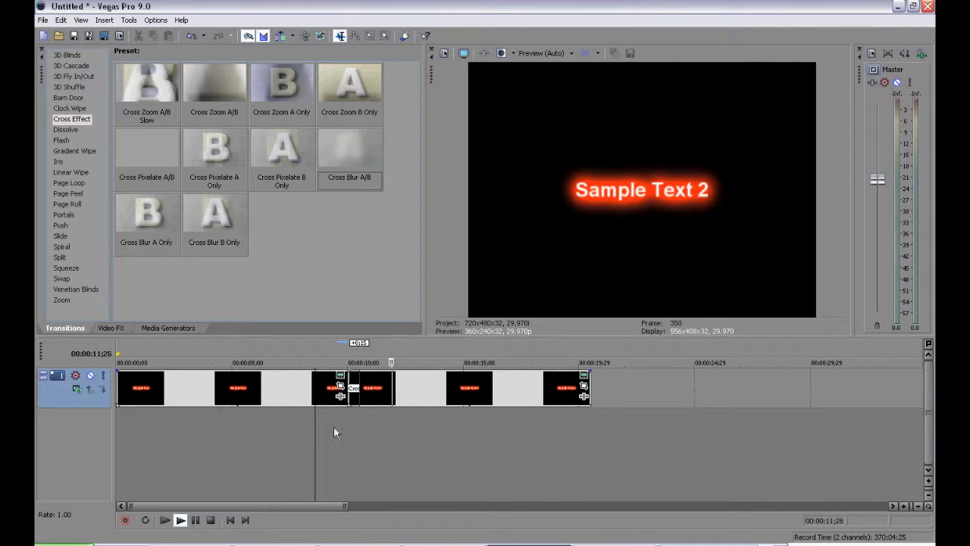
left_click(196, 521)
- Move the second text clip to the end of the first so they no longer overlap, and play across the plain cut
left_click_drag(393, 391, 404, 391)
left_click(347, 436)
left_click(179, 520)
key("Return")
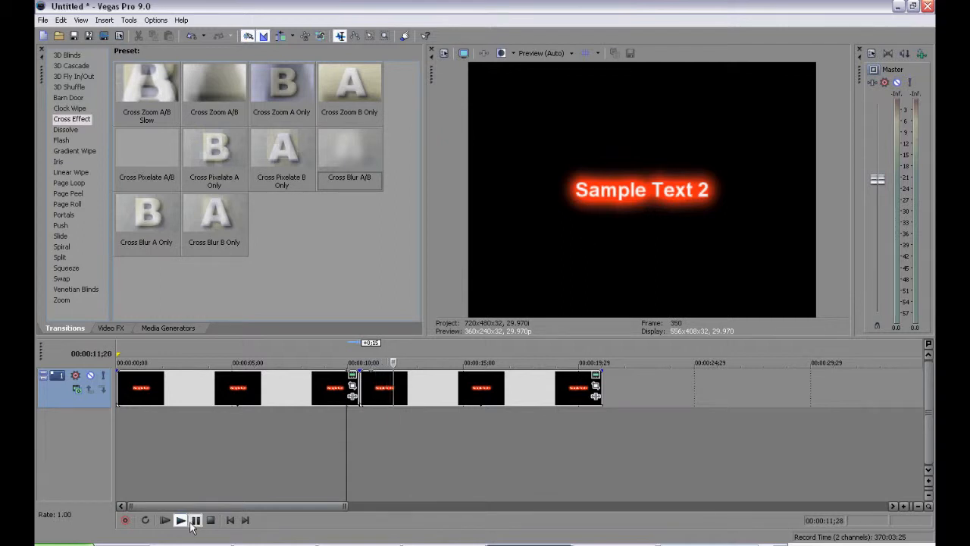
- Move the second text clip back to overlap the first by 15 frames, and play through the Cross Effect transition
left_click_drag(480, 379, 470, 391)
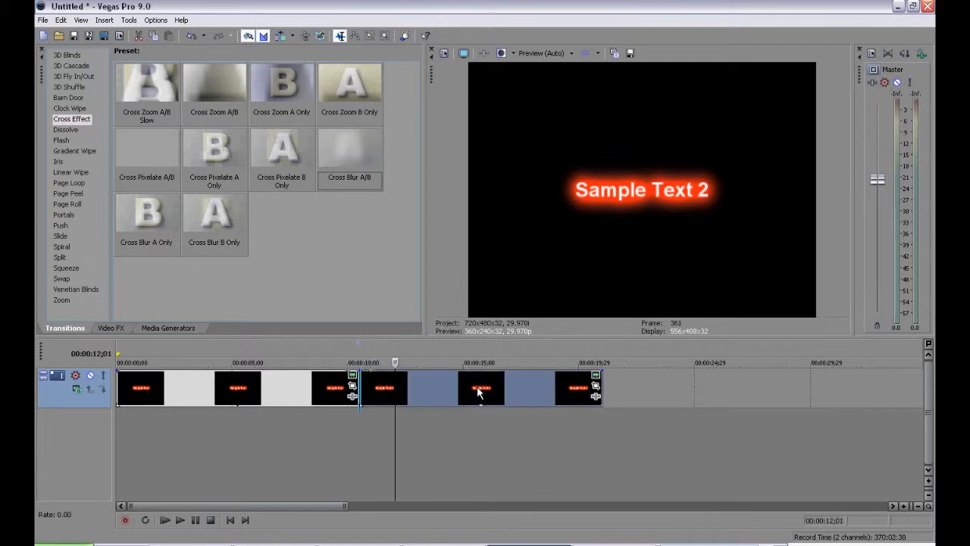
left_click(334, 440)
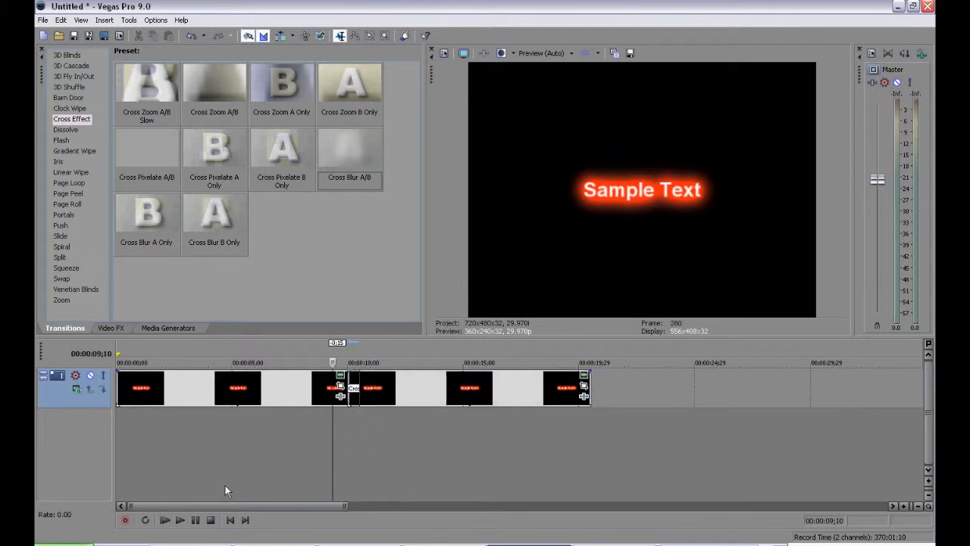
left_click(180, 520)
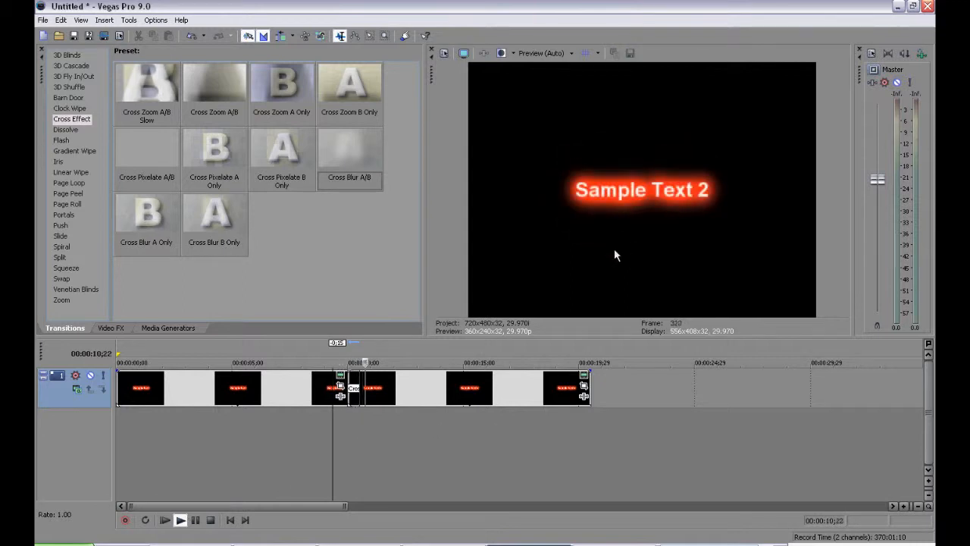
left_click(196, 520)
- Look through the 3D transition presets and the Cross Effect presets, and play further into the second text clip
left_click(74, 78)
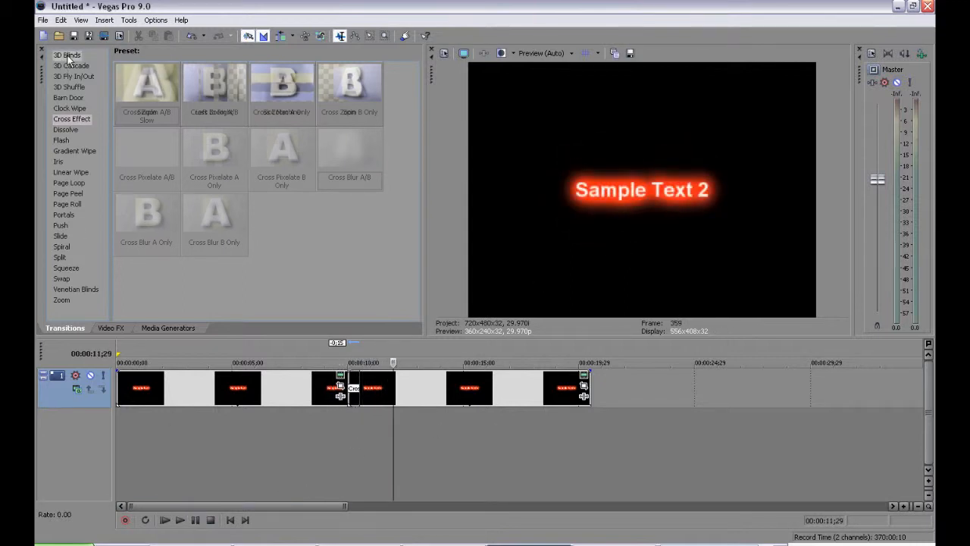
left_click(72, 117)
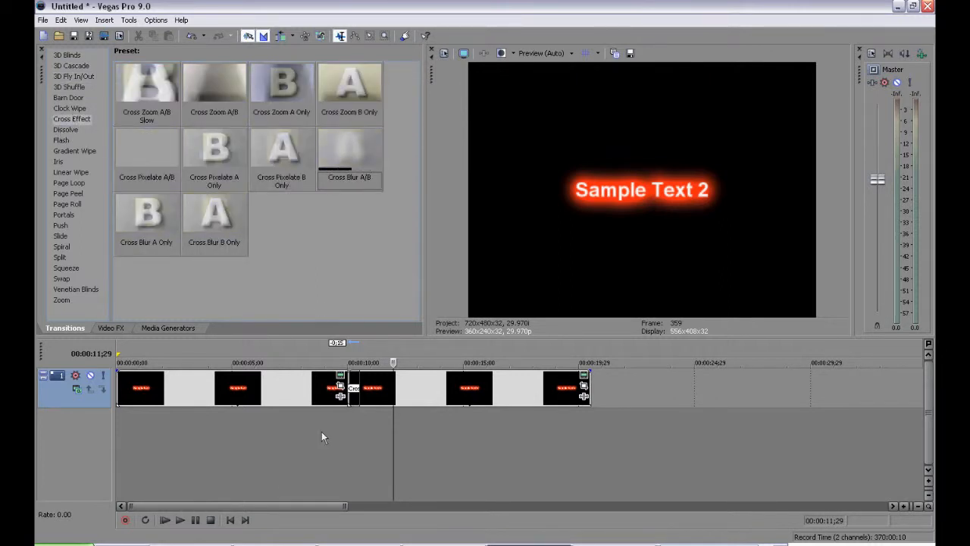
left_click(179, 520)
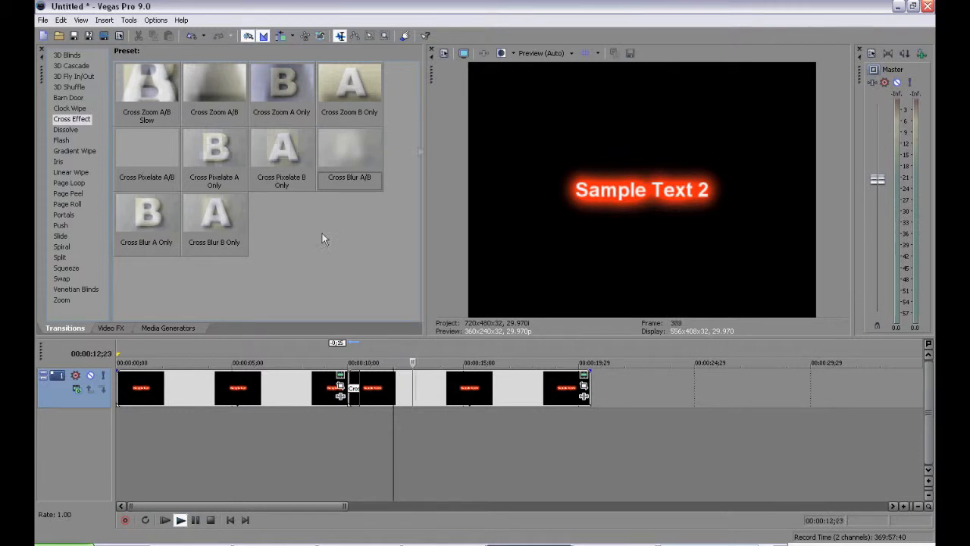
left_click(194, 520)
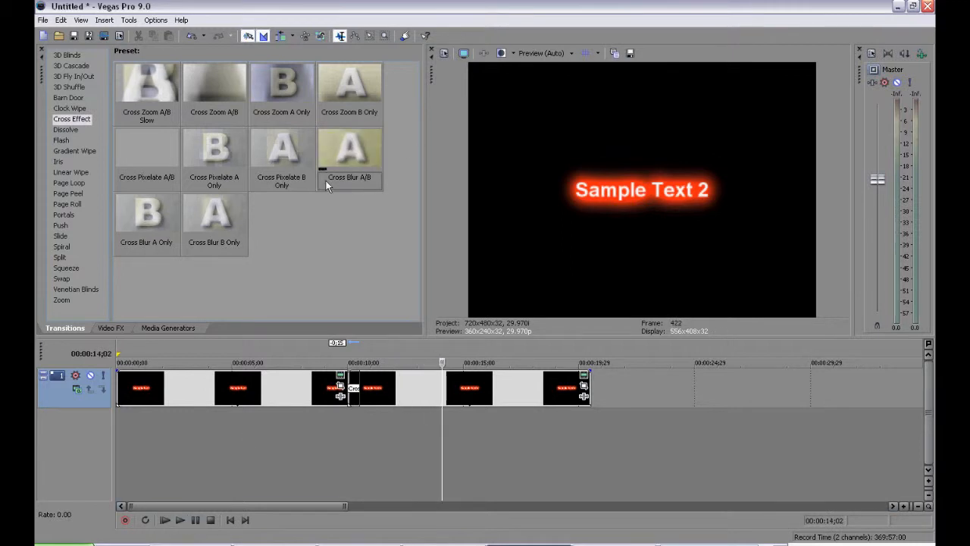
- Apply the Moderate Light Rays preset of the Light Rays video effect to the second text clip
left_click(110, 327)
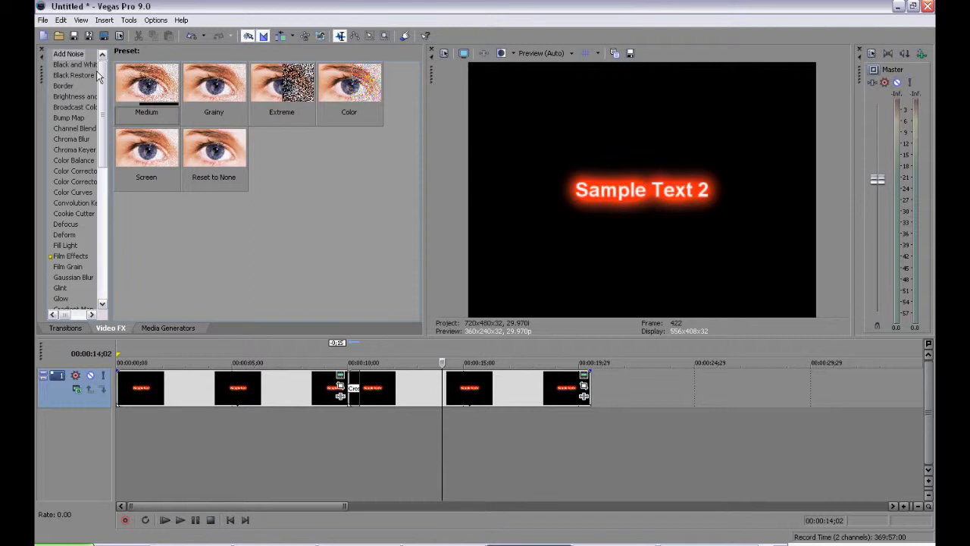
left_click_drag(98, 72, 107, 116)
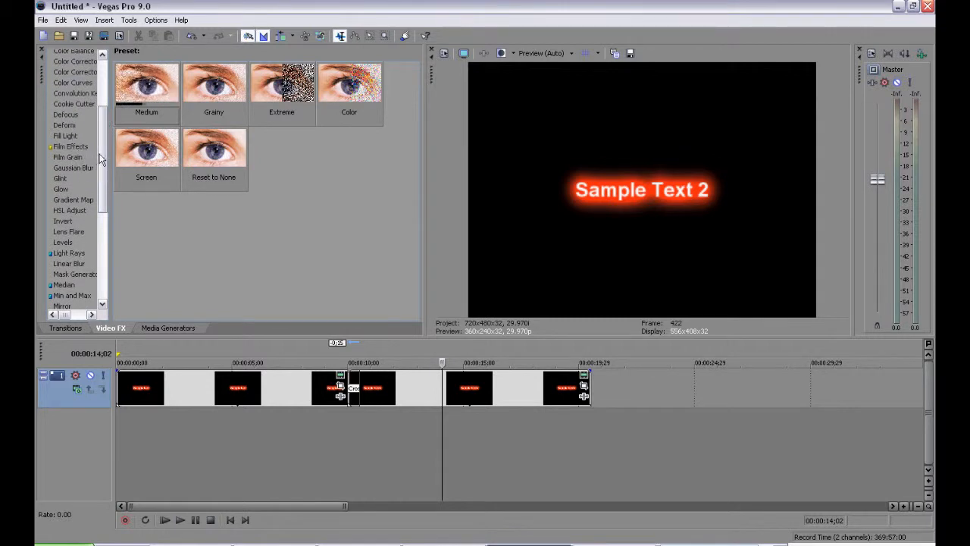
left_click_drag(101, 158, 103, 184)
left_click(69, 200)
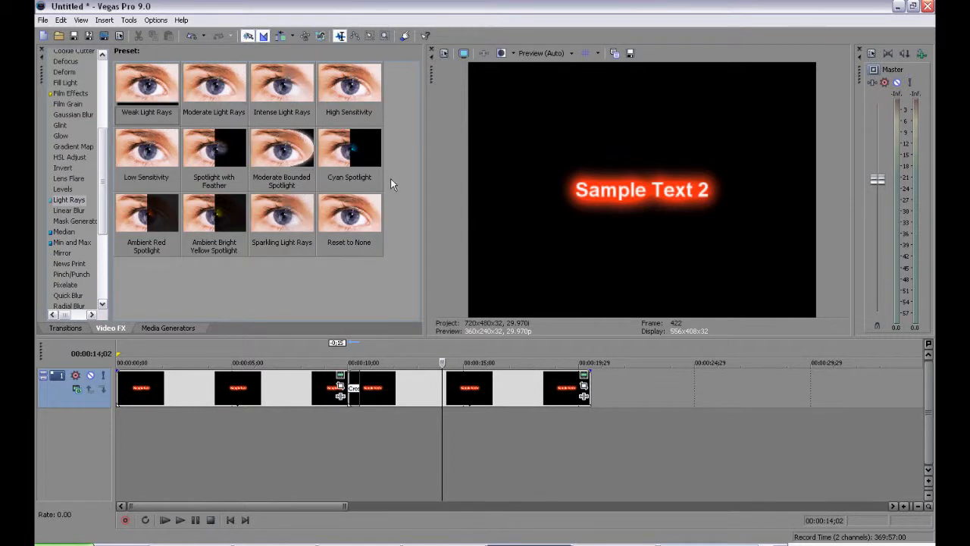
left_click_drag(217, 90, 216, 94)
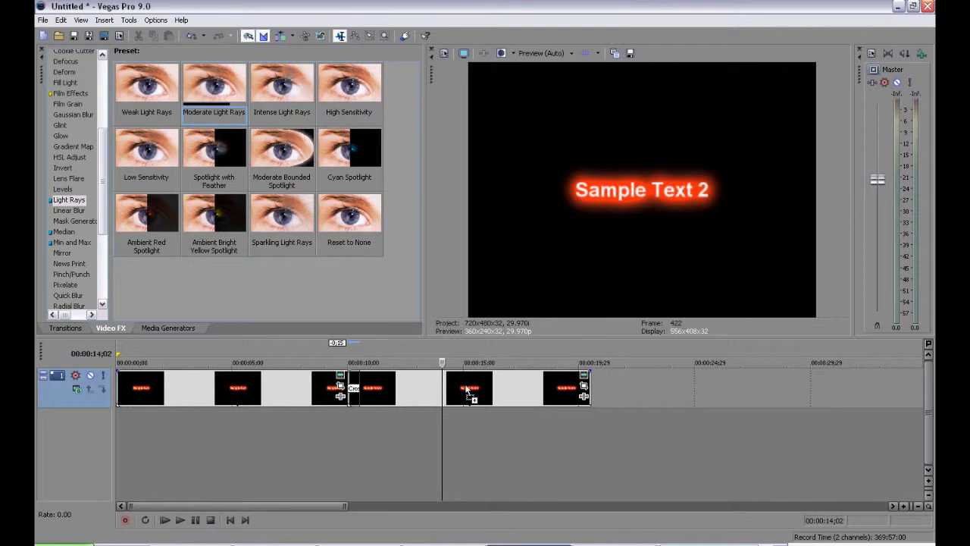
left_click_drag(470, 390, 470, 391)
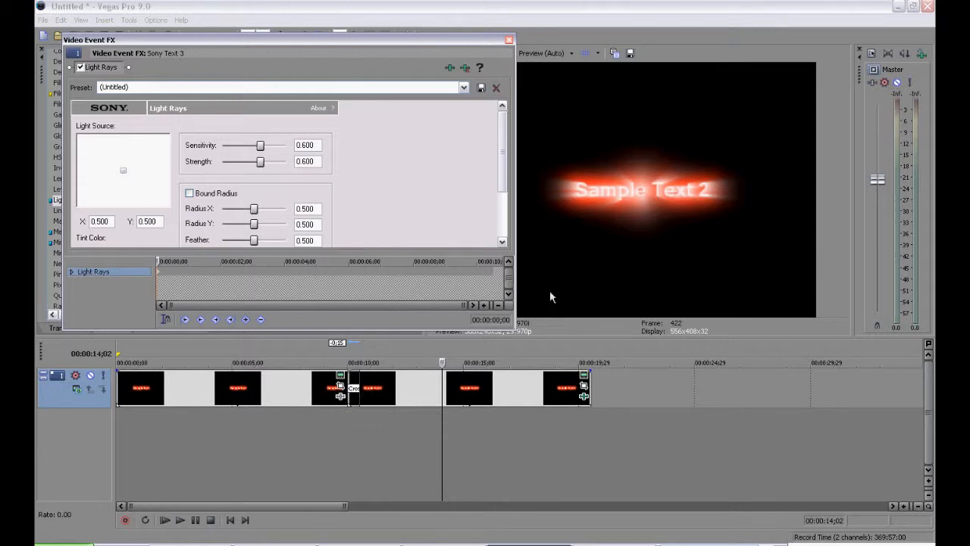
- Set the Light Rays sensitivity to 1.000 and strength to 0.534, close the effect settings, and play the second text clip
left_click_drag(258, 150, 191, 167)
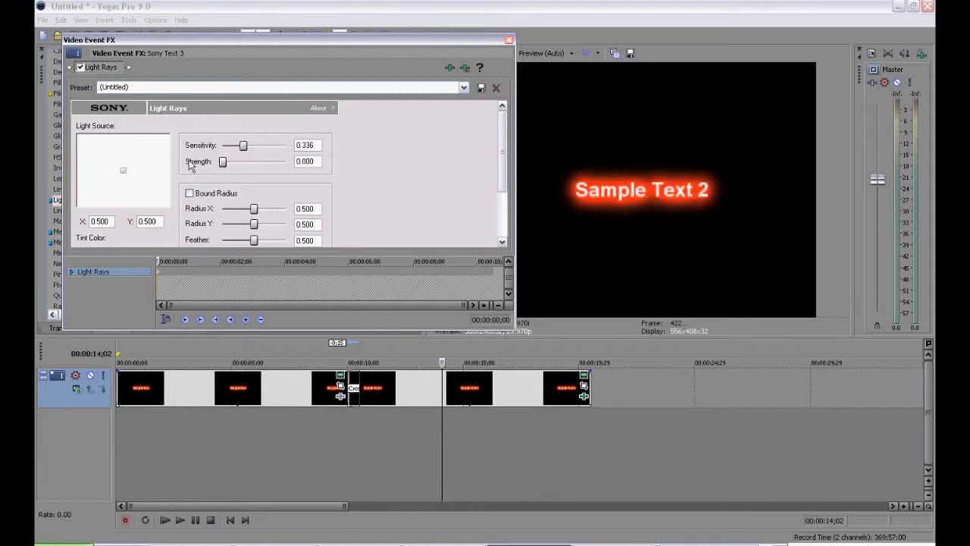
left_click_drag(243, 148, 383, 148)
left_click_drag(223, 167, 257, 164)
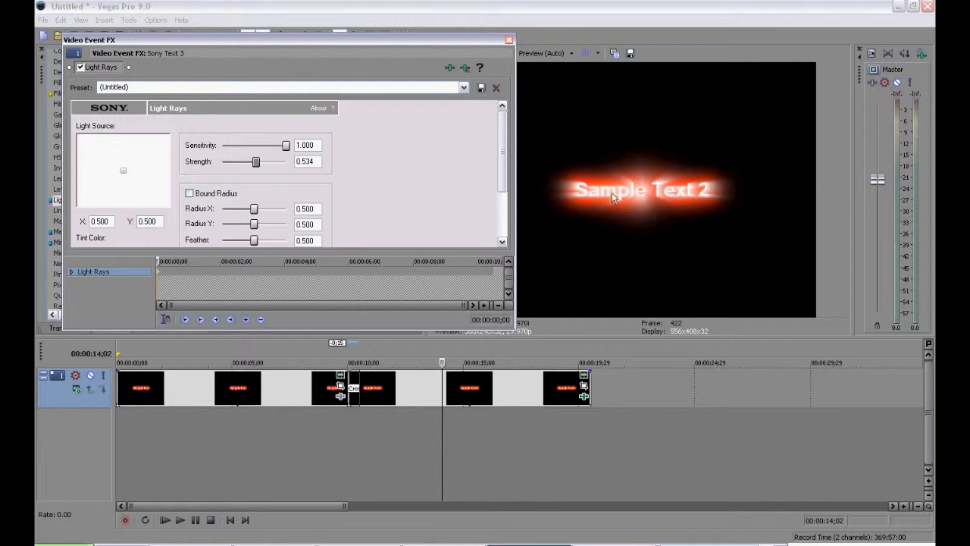
left_click(508, 40)
left_click(397, 440)
left_click(179, 520)
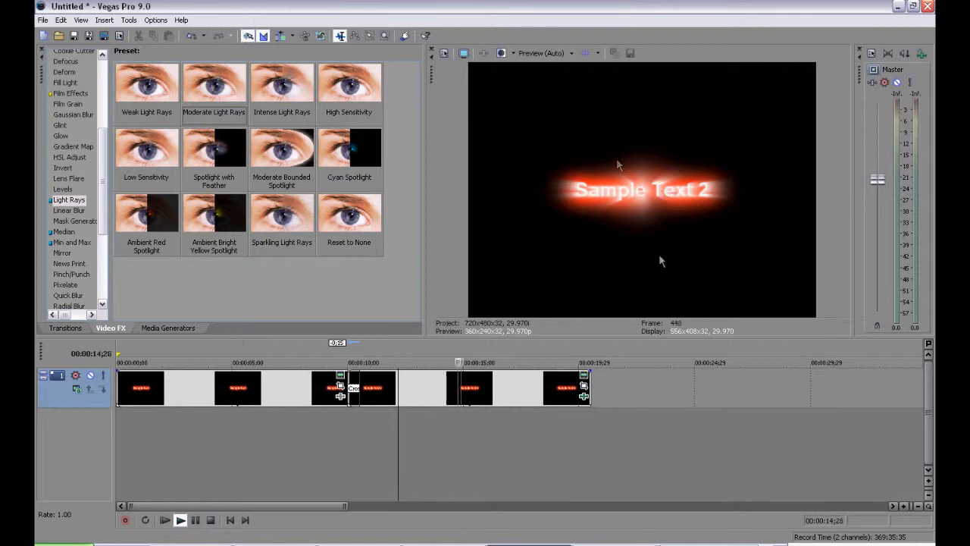
left_click(195, 519)
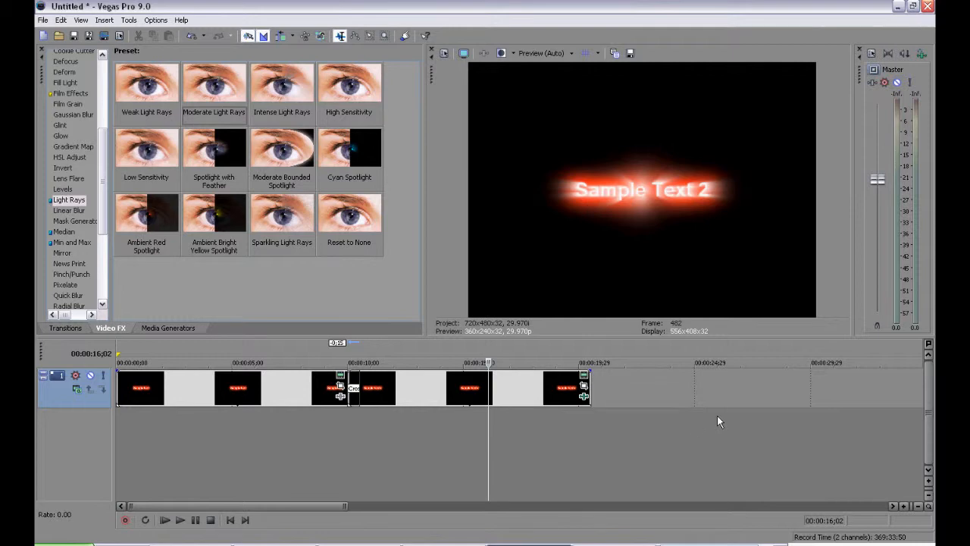
- Reopen the second text clip's effect settings, widen the window, and set Light Rays sensitivity and strength to 0 at the first keyframe
left_click(583, 397)
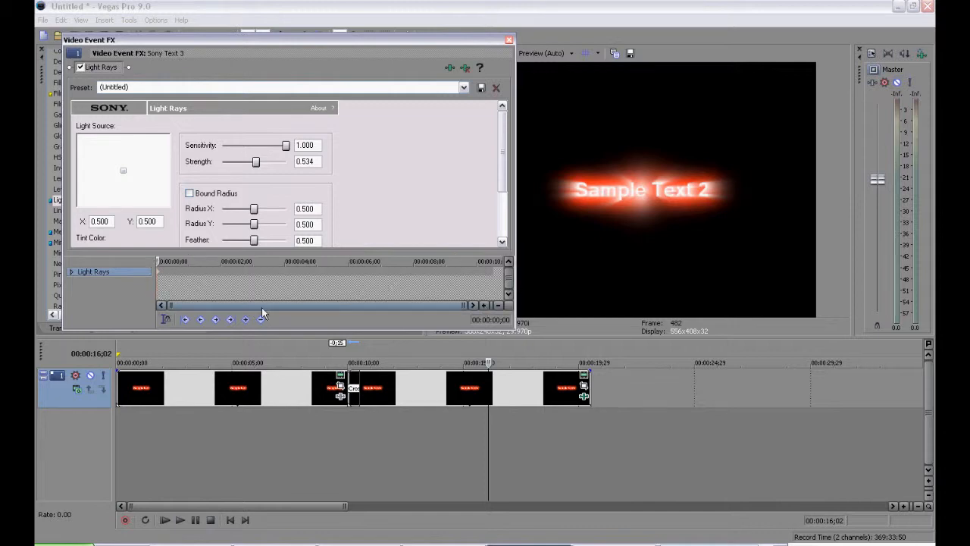
left_click_drag(515, 248, 583, 249)
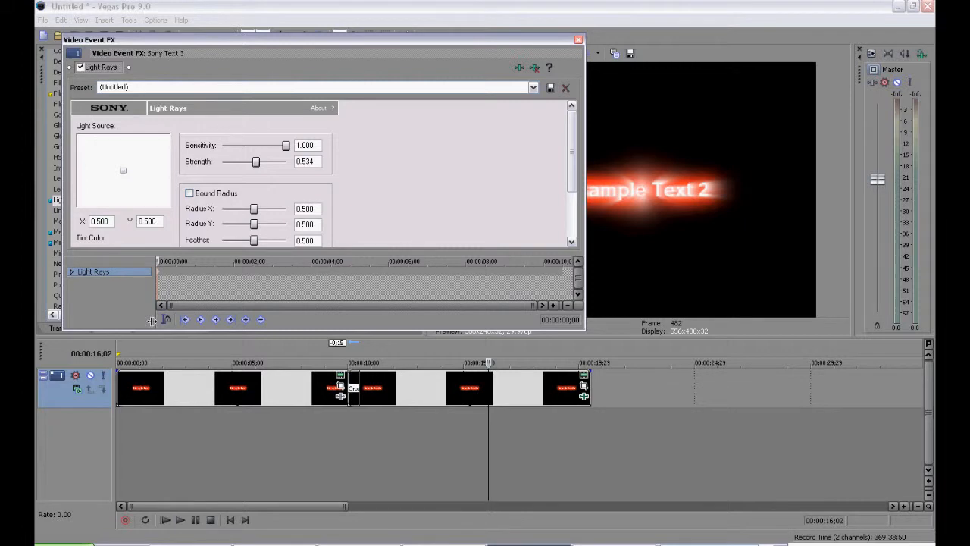
mouse_move(523, 41)
left_mouse_down()
mouse_move(526, 31)
mouse_move(528, 39)
left_mouse_up()
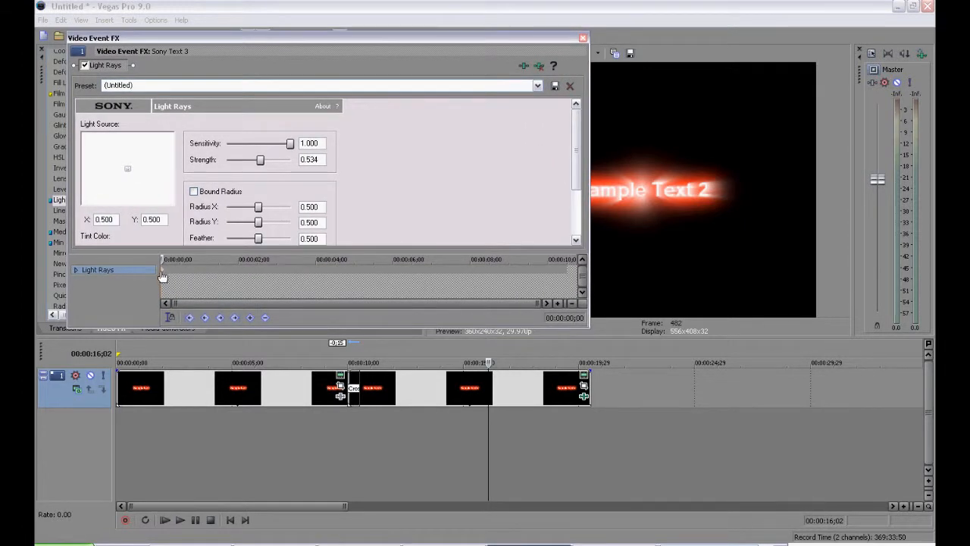
left_click(162, 277)
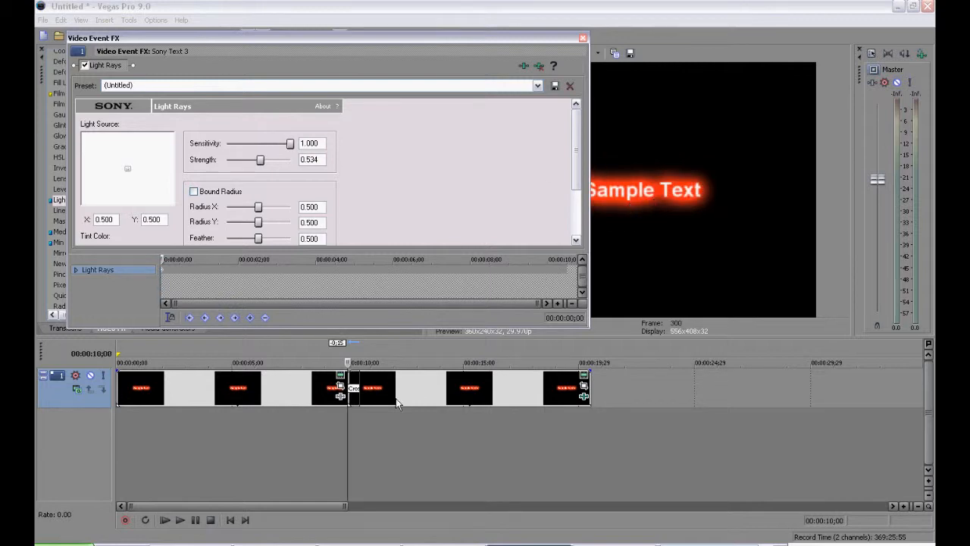
left_click(358, 464)
left_click_drag(290, 143, 190, 148)
left_click_drag(260, 159, 199, 167)
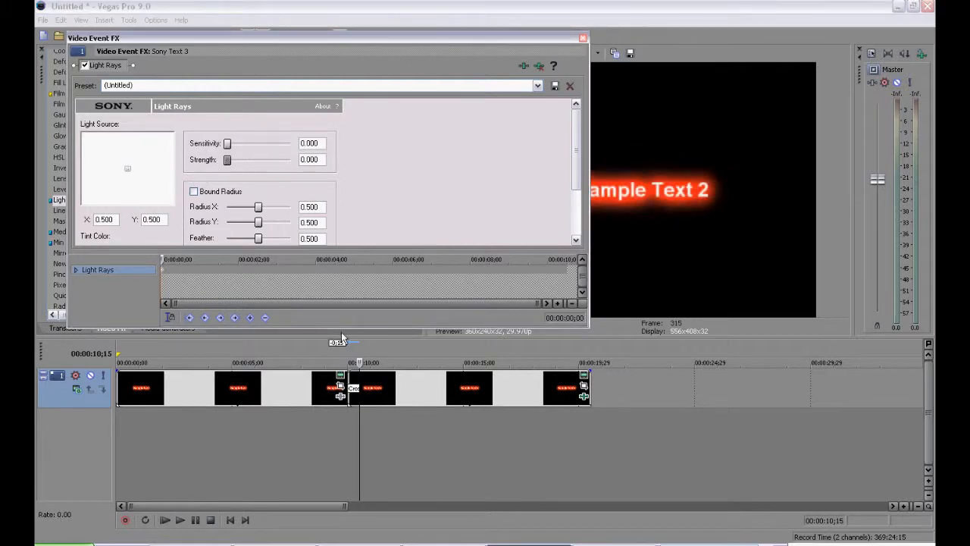
- Keyframe the Light Rays strength at 0 at 00:00:02;01, about half at 00:00:02;29, and 0 at 00:00:04;01
left_click(240, 270)
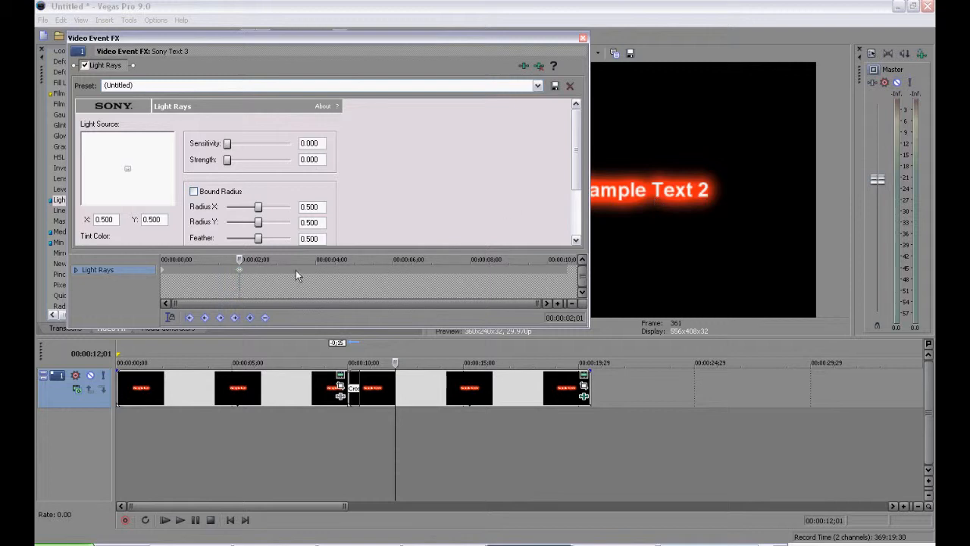
left_click(276, 276)
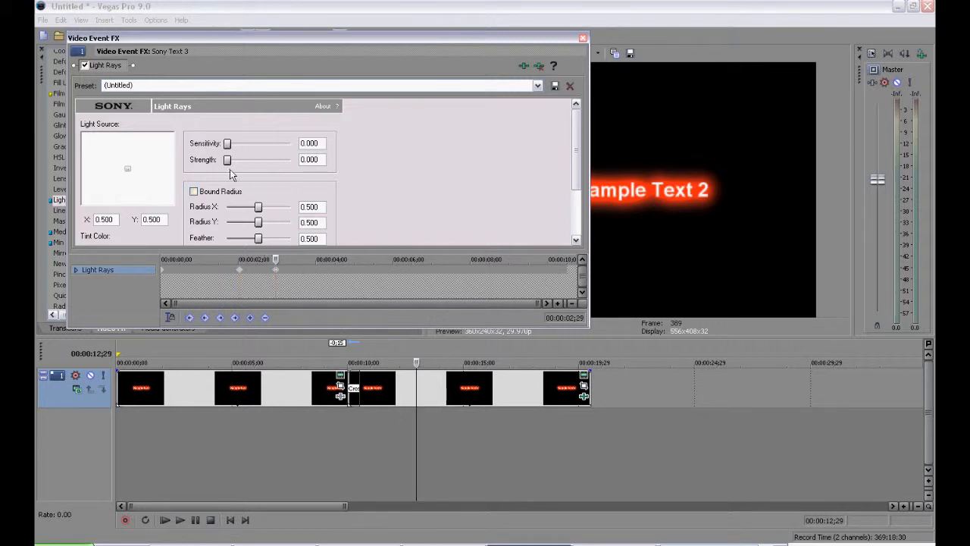
left_click_drag(228, 163, 266, 168)
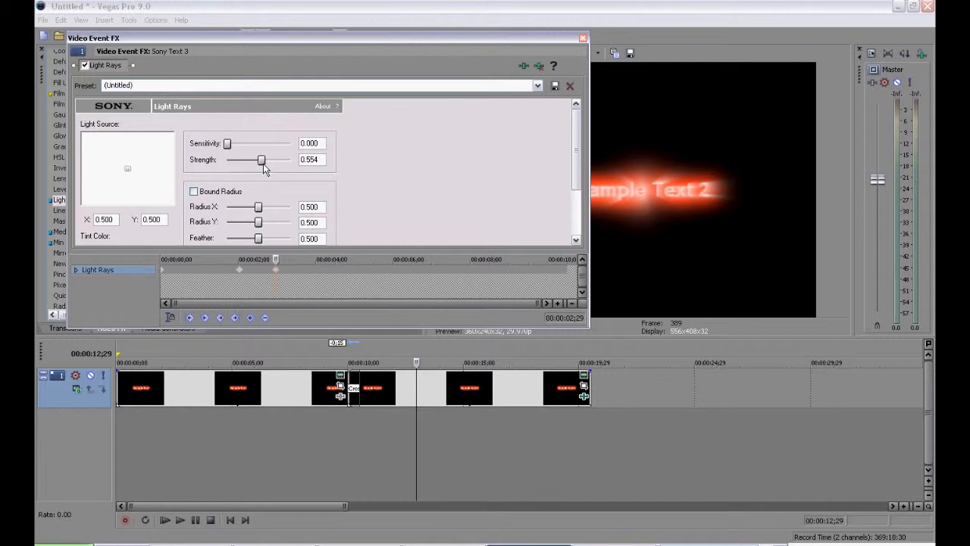
left_click_drag(263, 169, 260, 169)
left_click(317, 270)
left_click_drag(258, 160, 227, 160)
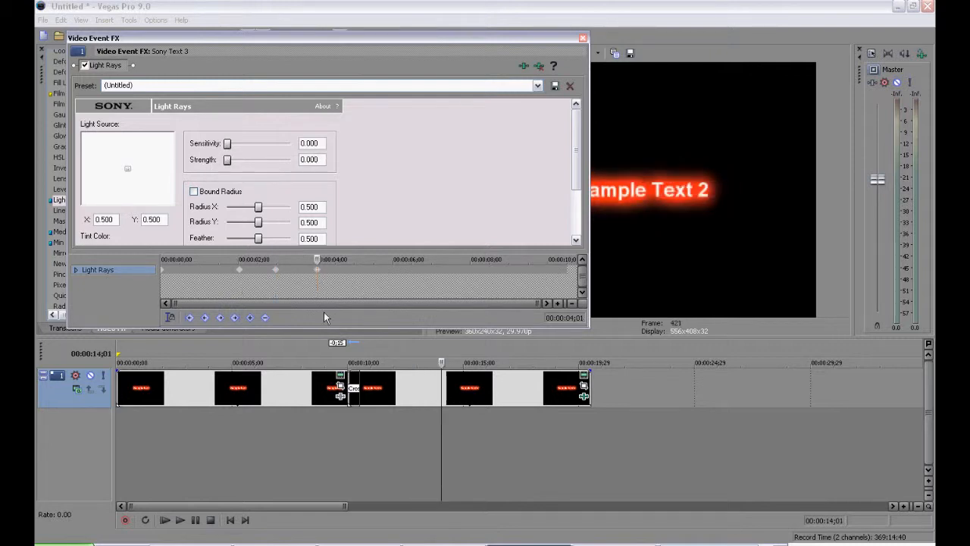
- Play from just before the second text clip to check the Light Rays animation, narrowing the effect window to reveal the preview
left_click(332, 457)
left_click(179, 520)
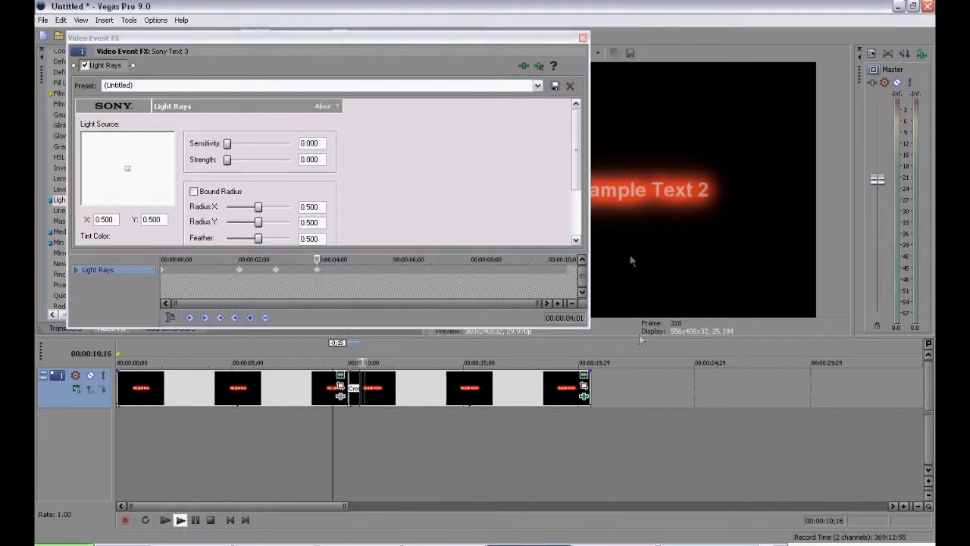
left_click_drag(588, 122, 463, 133)
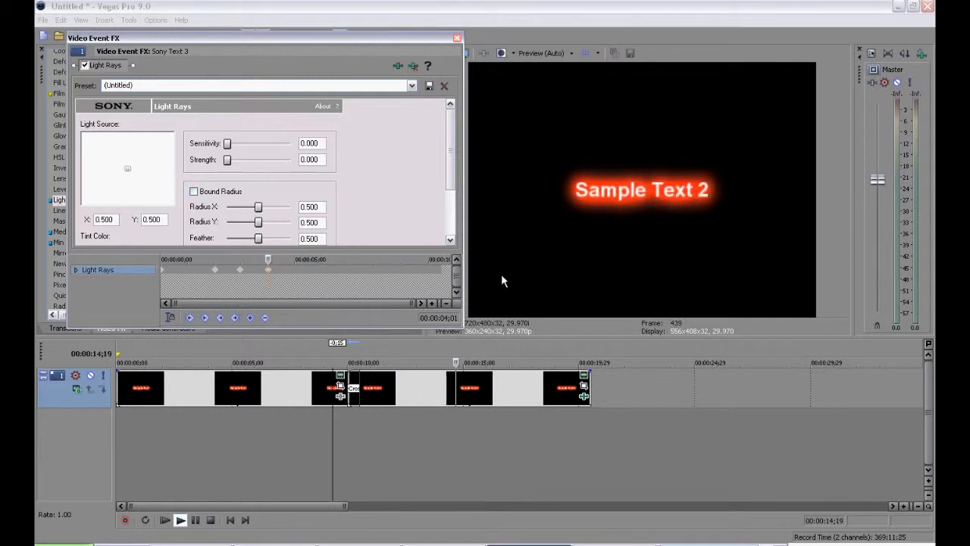
left_click(195, 520)
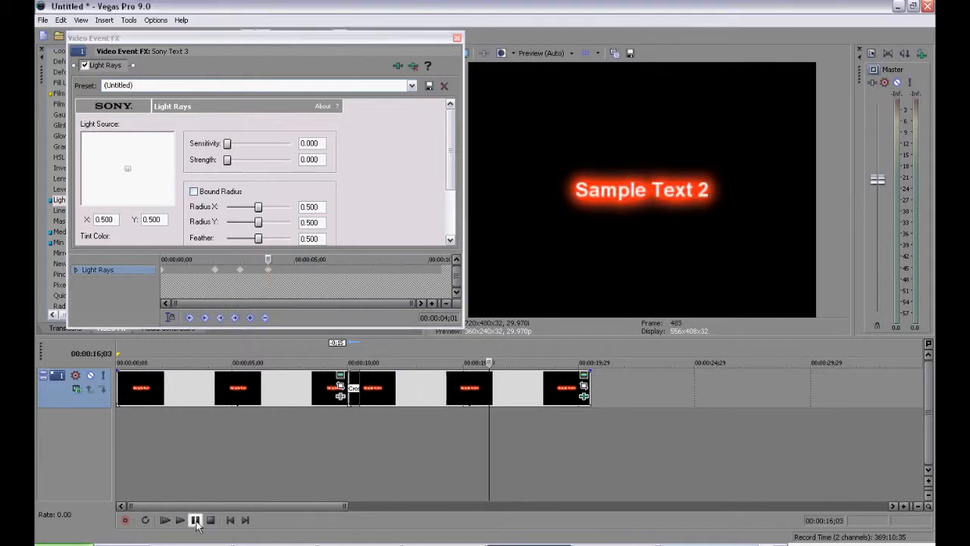
- Add a second ray burst by keyframing Light Rays strength at 0 at 00:00:07;00, 1.000 at 00:00:08;01, and 0 at 00:00:09;00
left_click(347, 270)
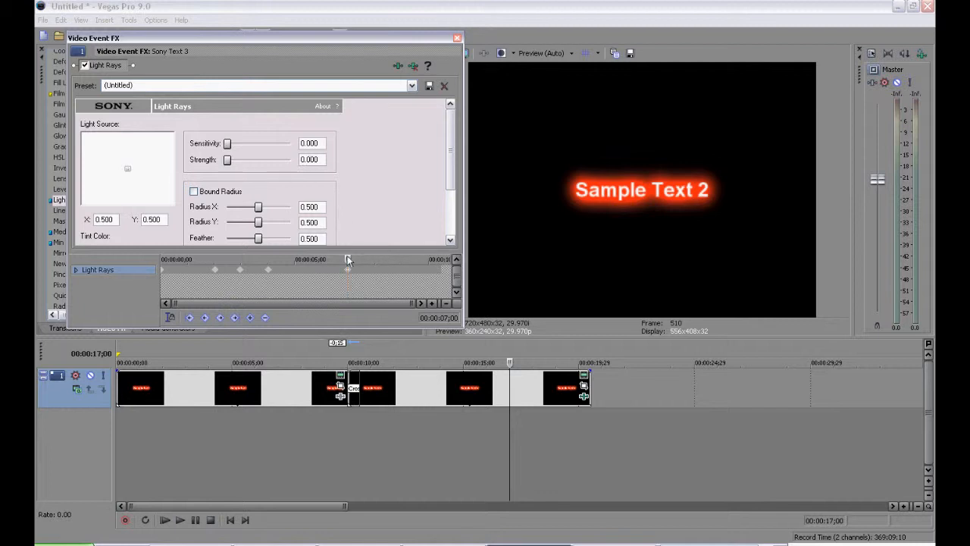
left_click(375, 271)
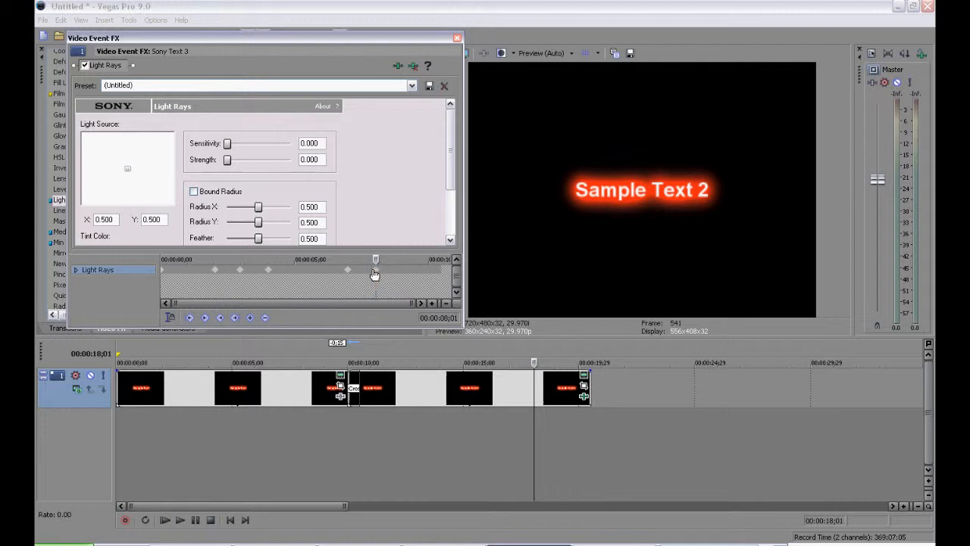
left_click_drag(228, 164, 318, 168)
left_click(401, 268)
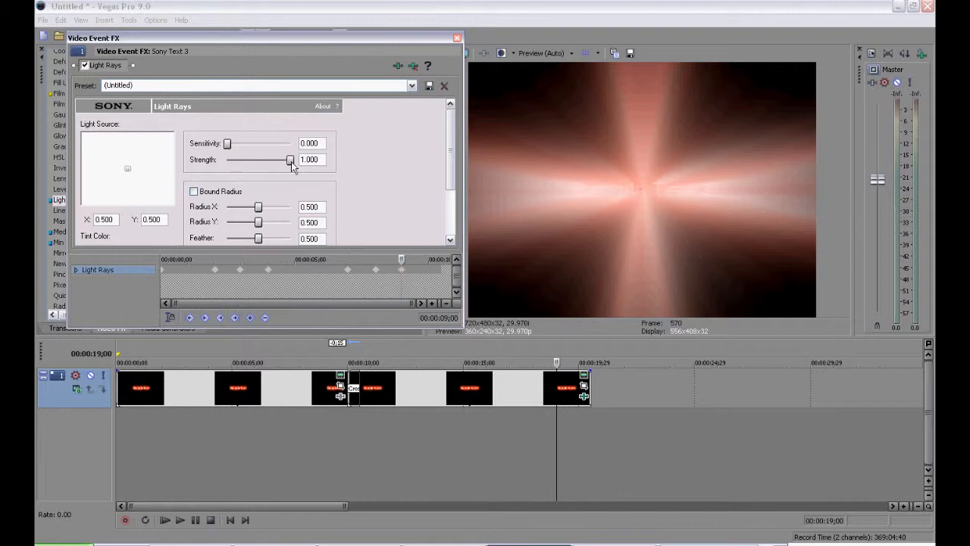
left_click_drag(292, 161, 225, 163)
- Play the second text clip from about 00:00:16;00 past its end, and close the effect settings
left_click(334, 287)
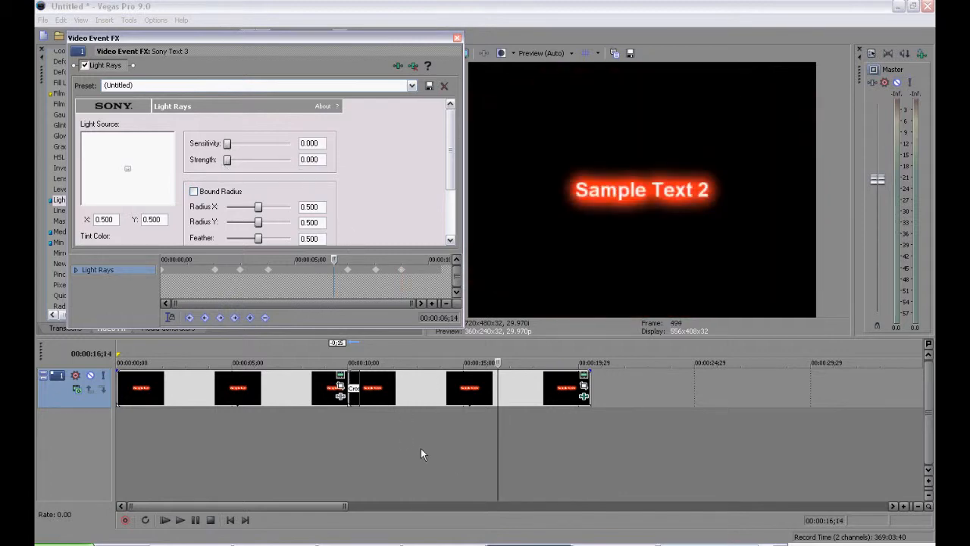
left_click(486, 446)
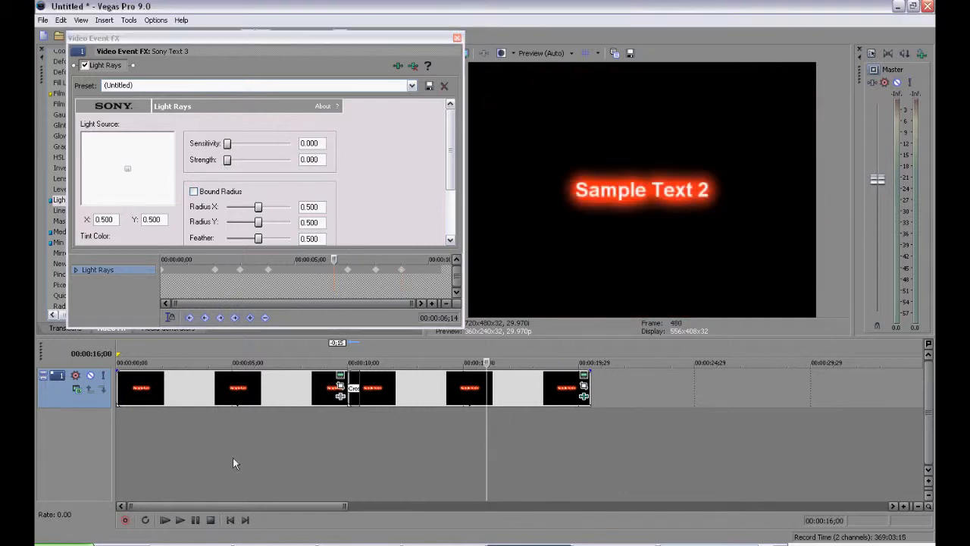
left_click(183, 522)
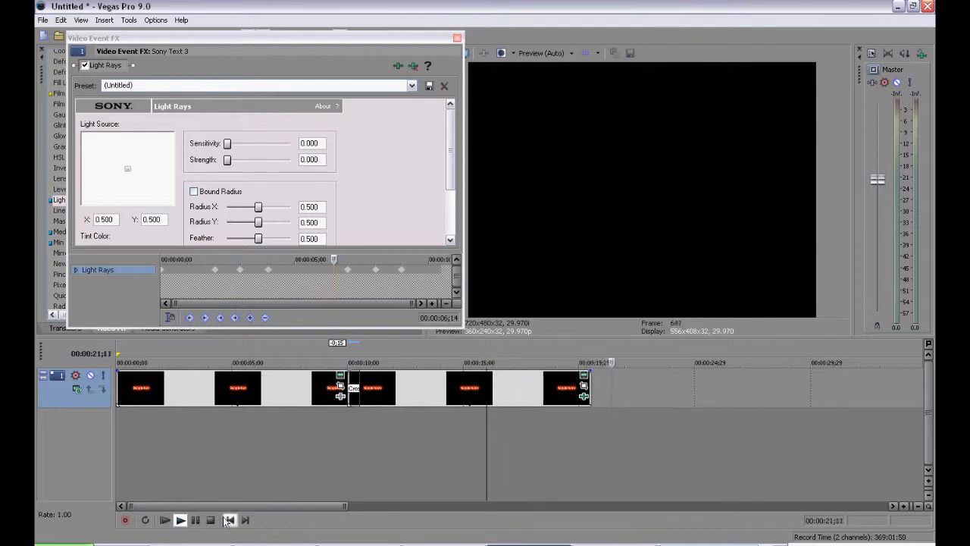
left_click(196, 521)
left_click(458, 38)
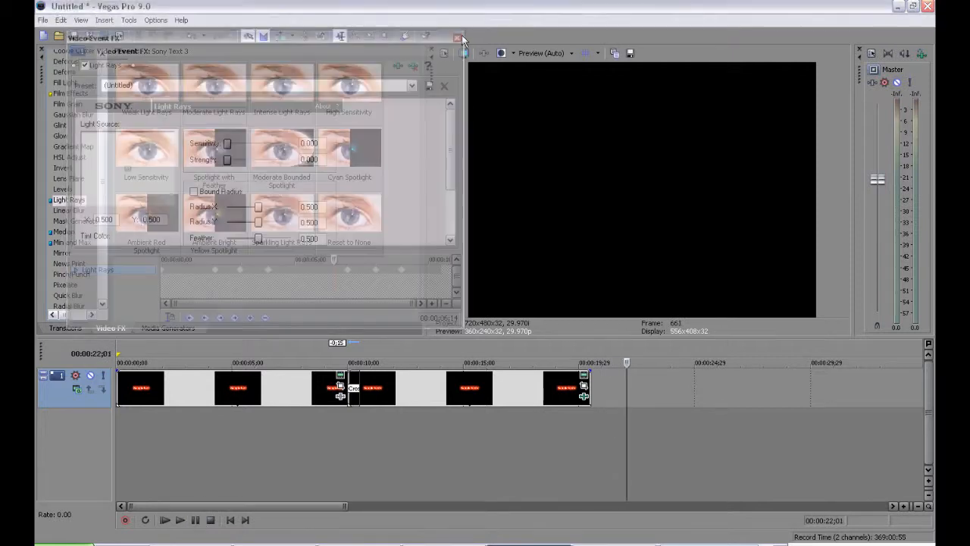
- Apply the Medium preset of the Add Noise video effect to the first text clip and set its noise level to 0.297
left_click_drag(103, 176, 102, 65)
left_click(68, 55)
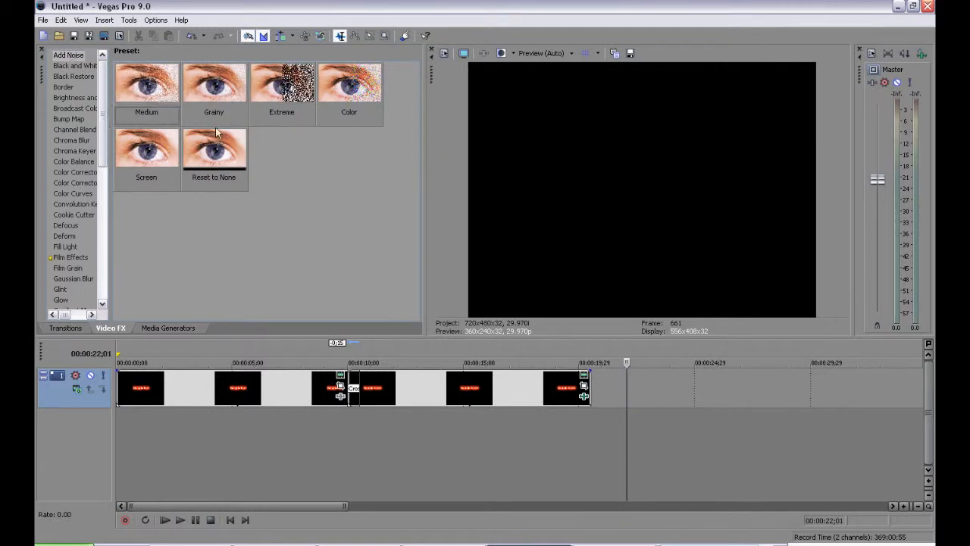
left_click_drag(145, 85, 214, 405)
left_click(184, 460)
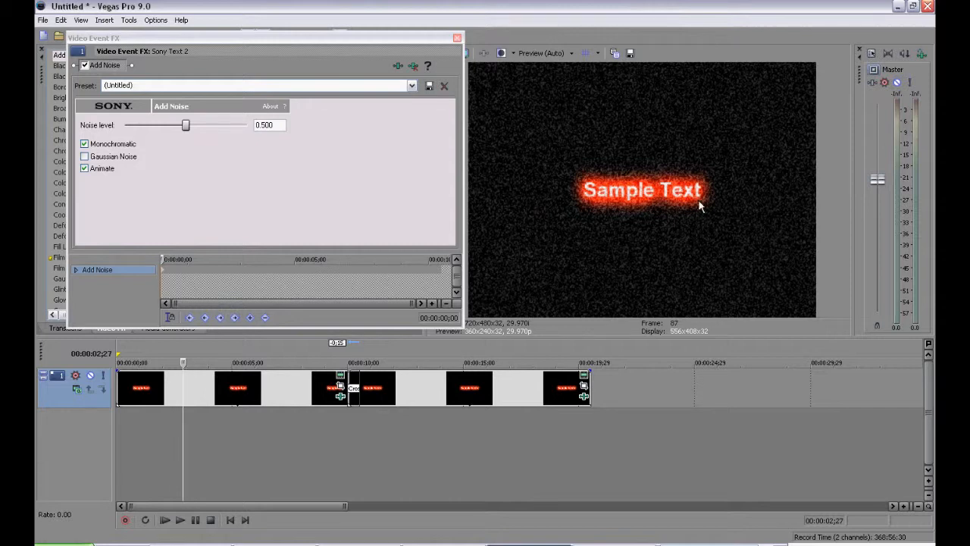
left_click_drag(186, 126, 162, 128)
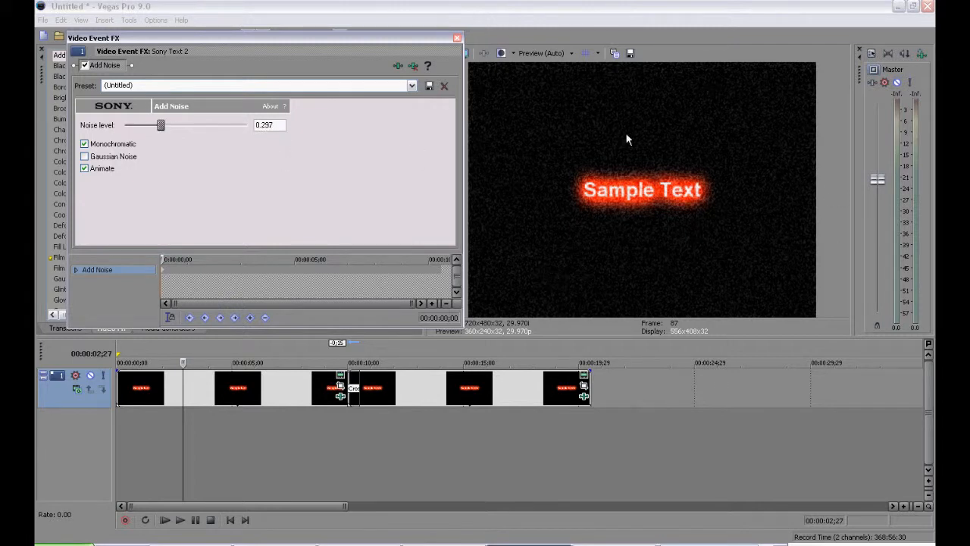
- Play the first text clip from near its start, set its noise level to 0.148, and resume playback
left_click(168, 440)
left_click(128, 463)
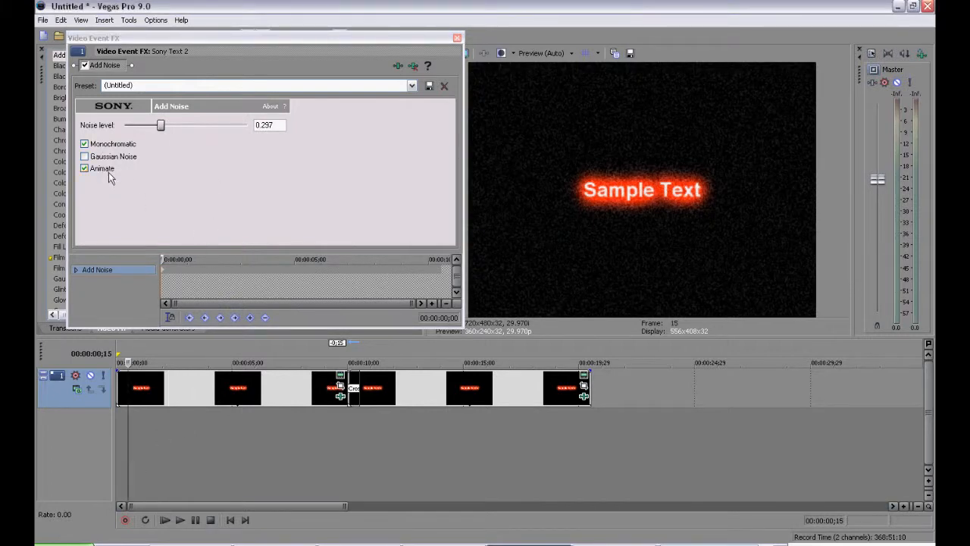
left_click(180, 519)
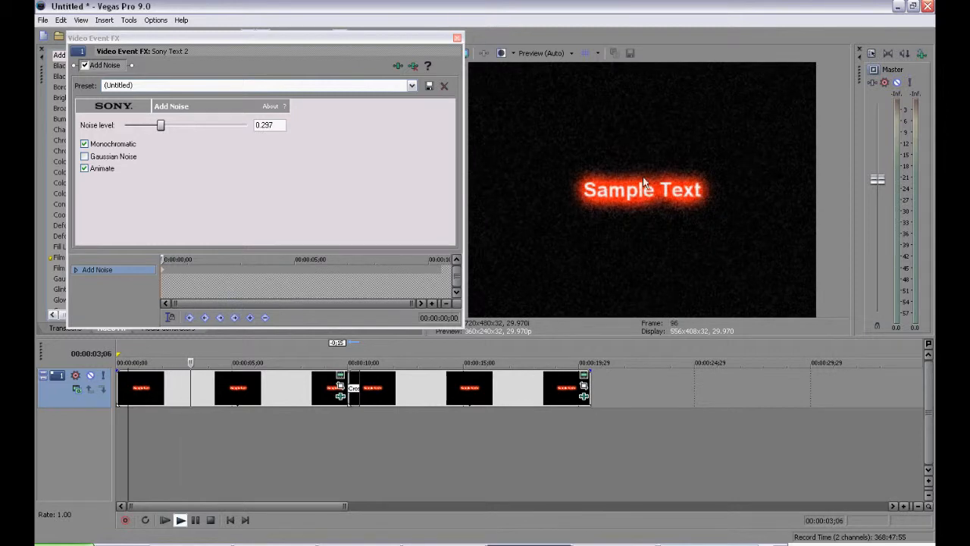
left_click(195, 520)
left_click_drag(161, 127, 142, 131)
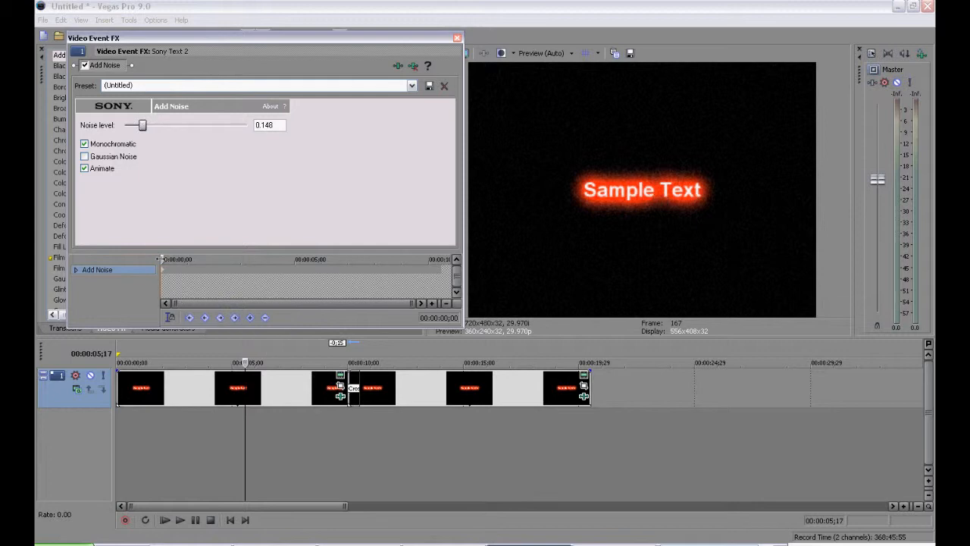
left_click(181, 521)
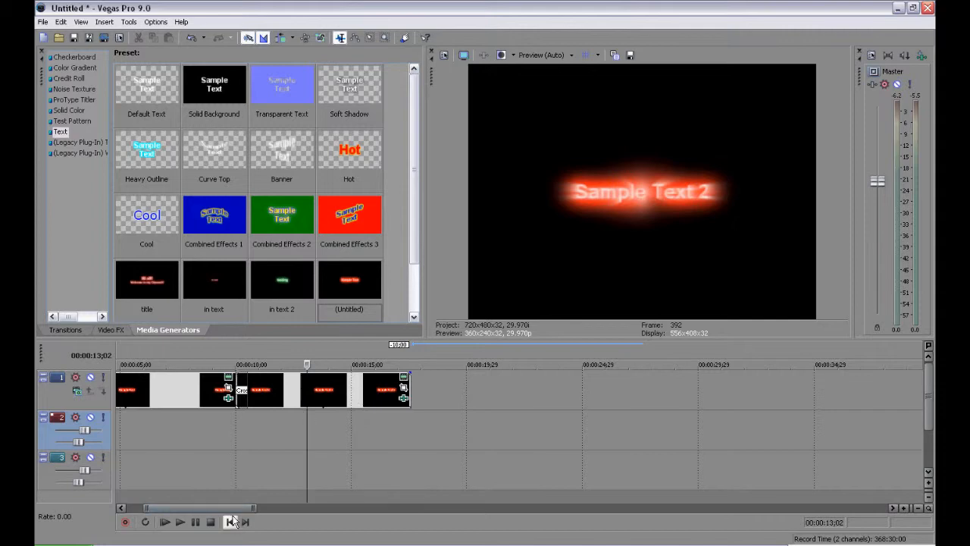
- Add the song "Final Fantasy 10-2 - Real Emotion (English)" from the "to make" folder to audio track 2
left_click(212, 544)
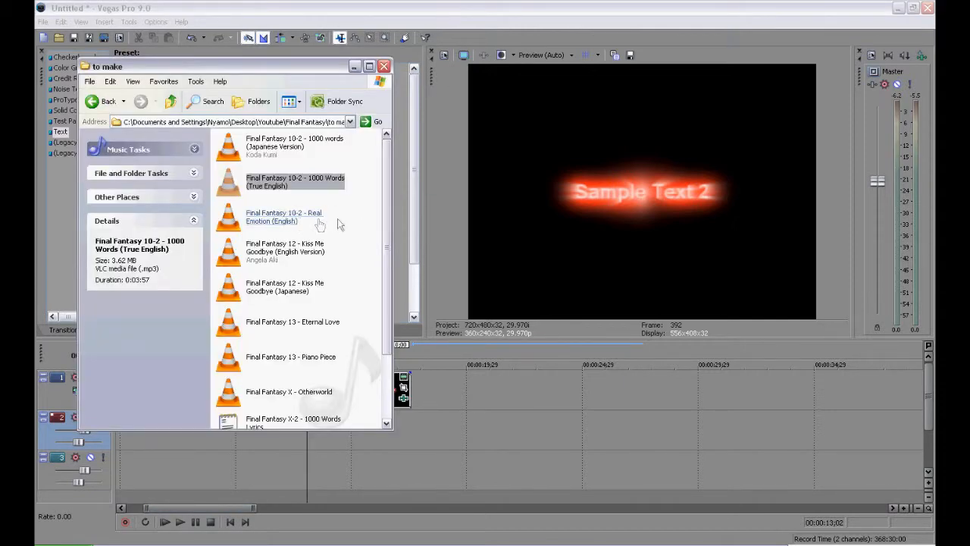
left_click_drag(303, 216, 118, 444)
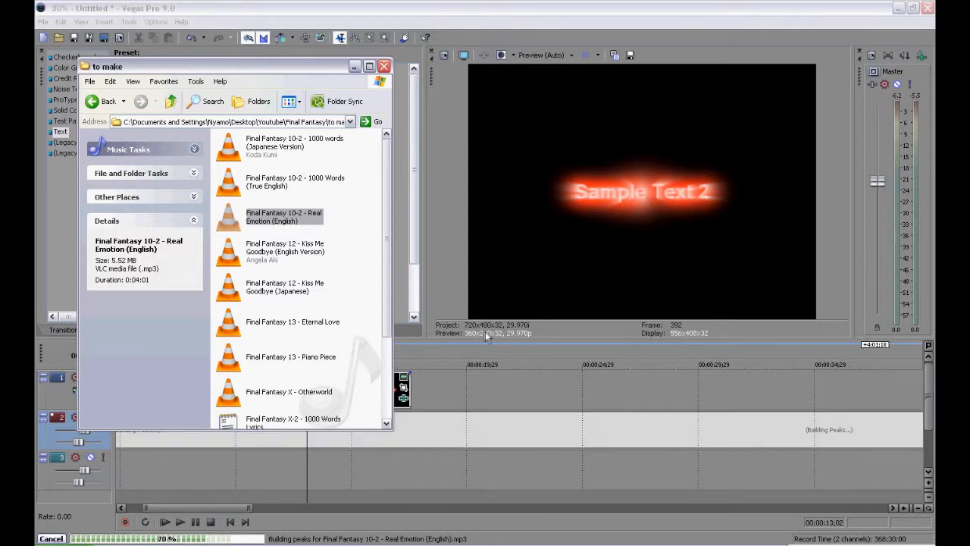
left_click(486, 362)
- Delete the empty audio track 3 and return to the start of the timeline
right_click(107, 480)
left_click(44, 477)
right_click(44, 478)
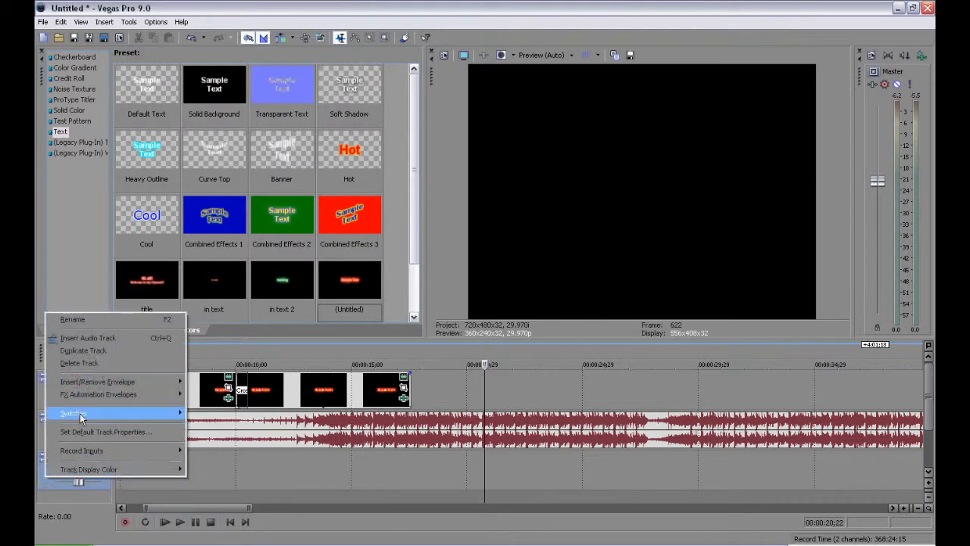
left_click(85, 363)
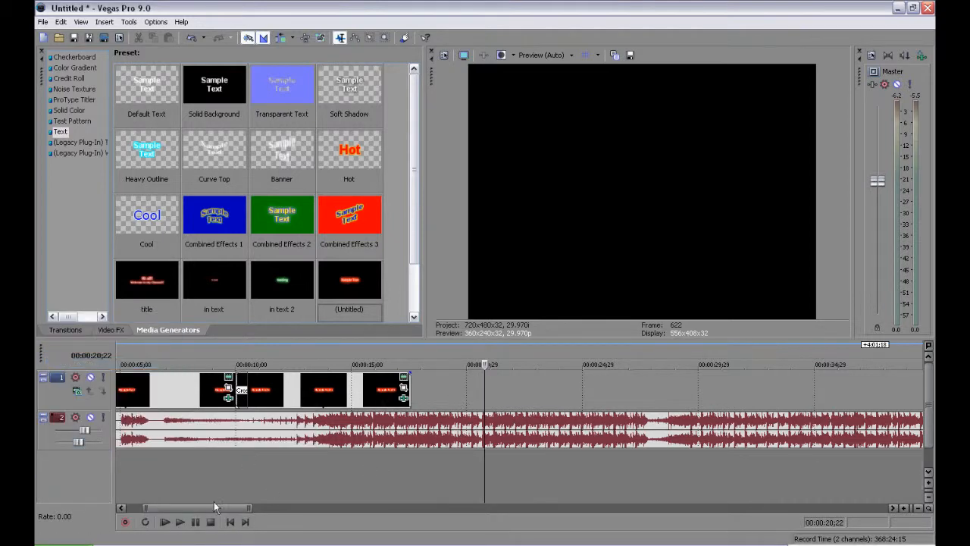
left_click_drag(222, 510, 198, 512)
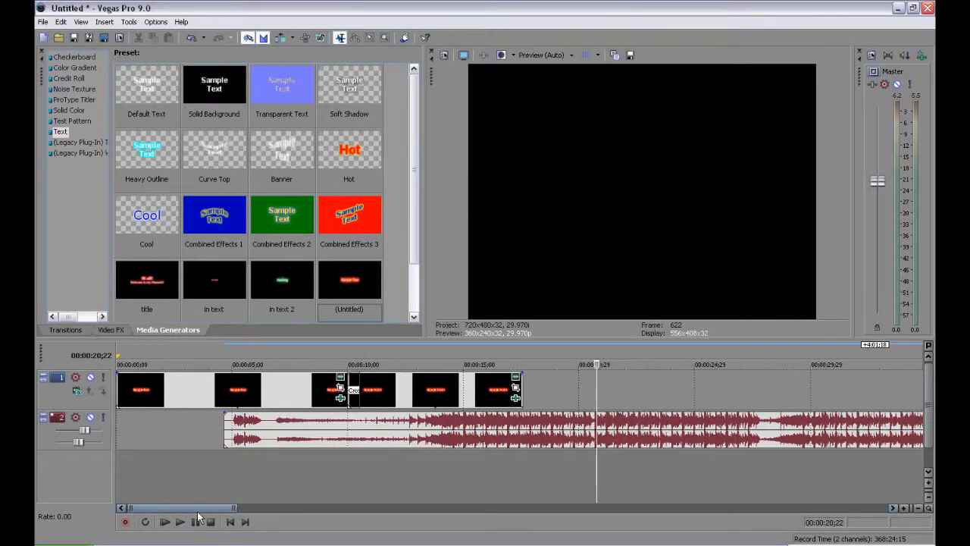
- Move the song clip on audio track 2 to the start of the timeline
left_click_drag(361, 433, 229, 436)
left_click(332, 461)
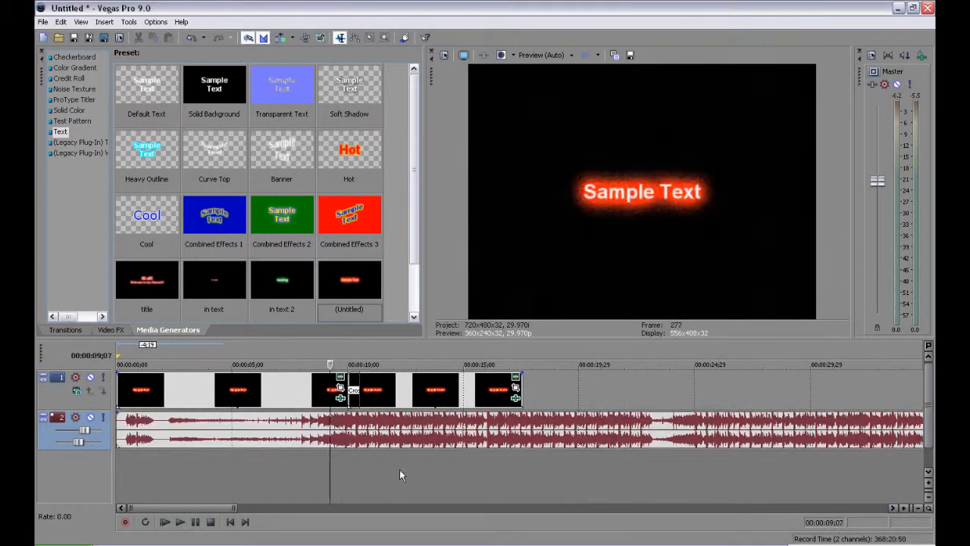
left_click_drag(182, 509, 221, 491)
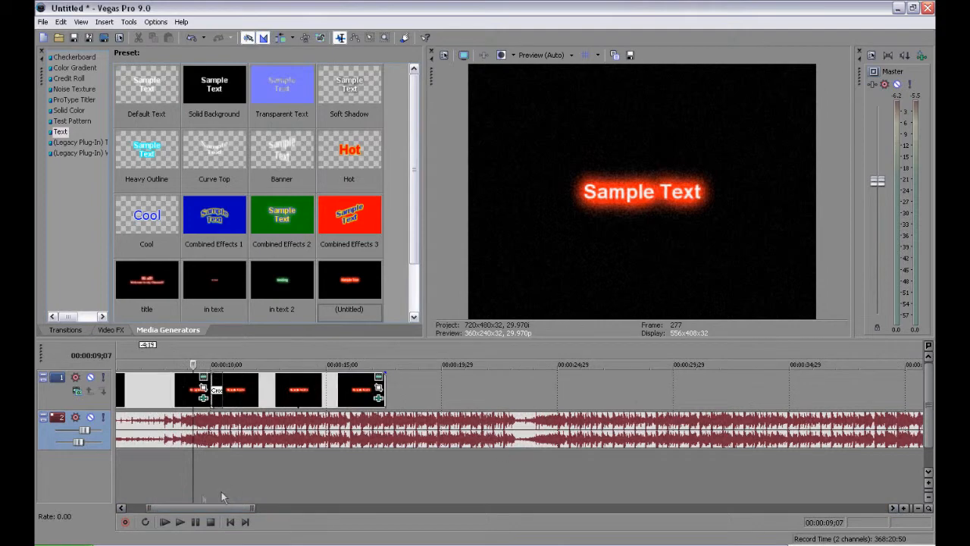
left_click(543, 462)
left_click_drag(237, 507, 156, 509)
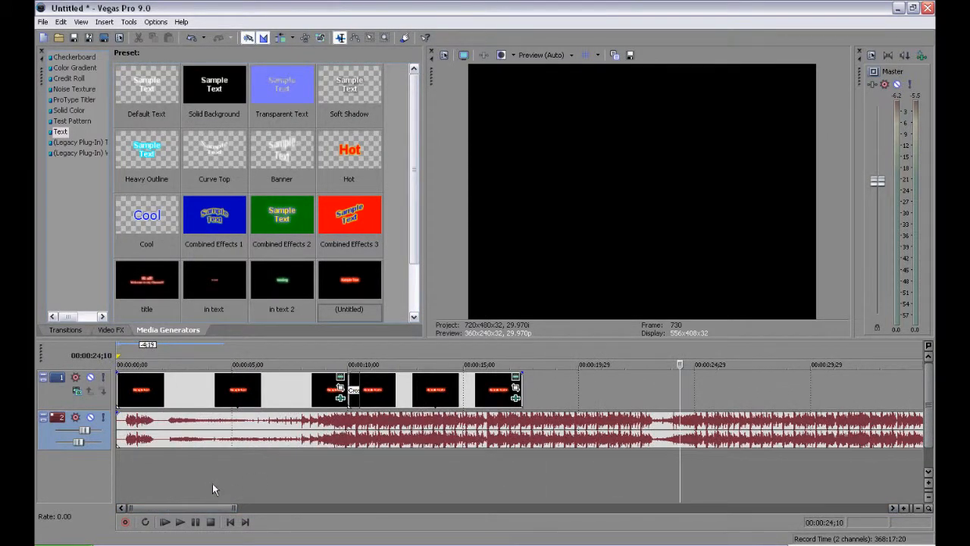
- Play the timeline with the music from about 8 seconds across the join between the text clips, and stop playback
left_click(297, 472)
left_click(179, 521)
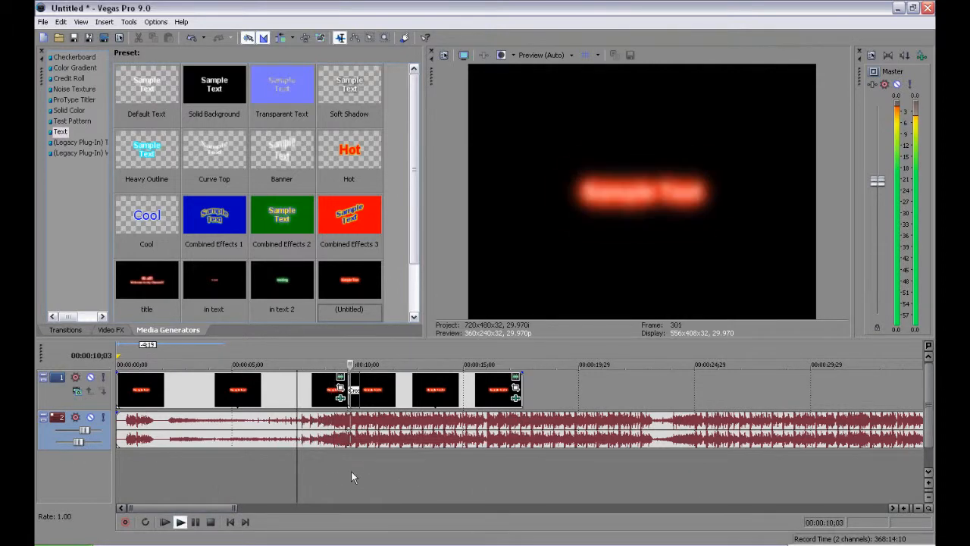
left_click(212, 523)
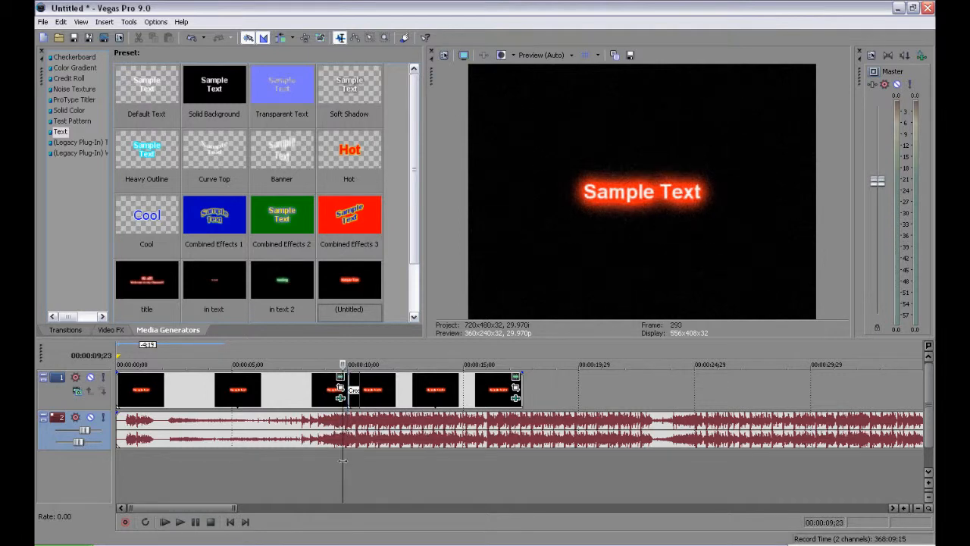
- Delete the second text clip and adjust the first text clip to end at about 00:00:09;23, where the music picks up
left_click(356, 385)
left_click_drag(357, 384, 312, 386)
left_click(383, 395)
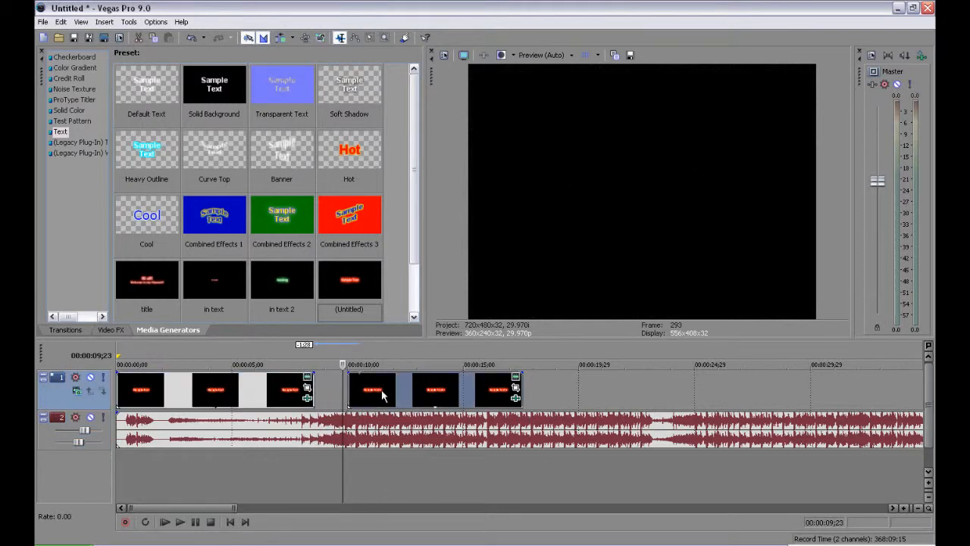
key("Delete")
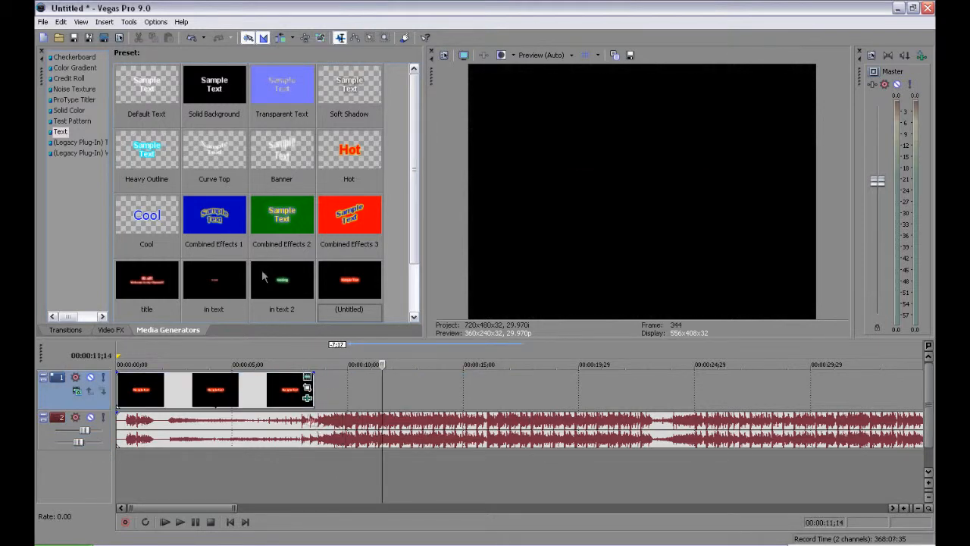
left_click(343, 462)
left_click_drag(313, 394, 340, 394)
left_click(290, 462)
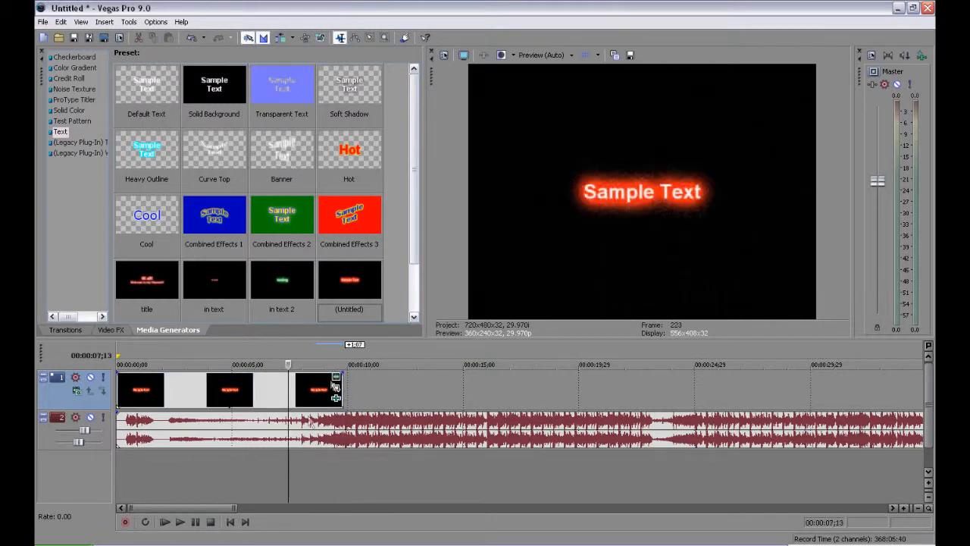
- Change the text of the remaining text clip to "title"
left_click(337, 379)
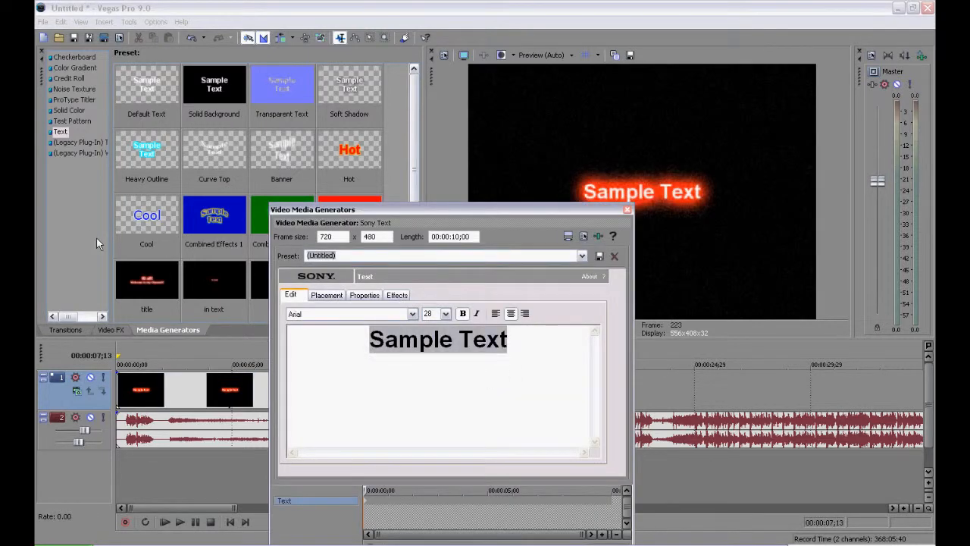
type("title")
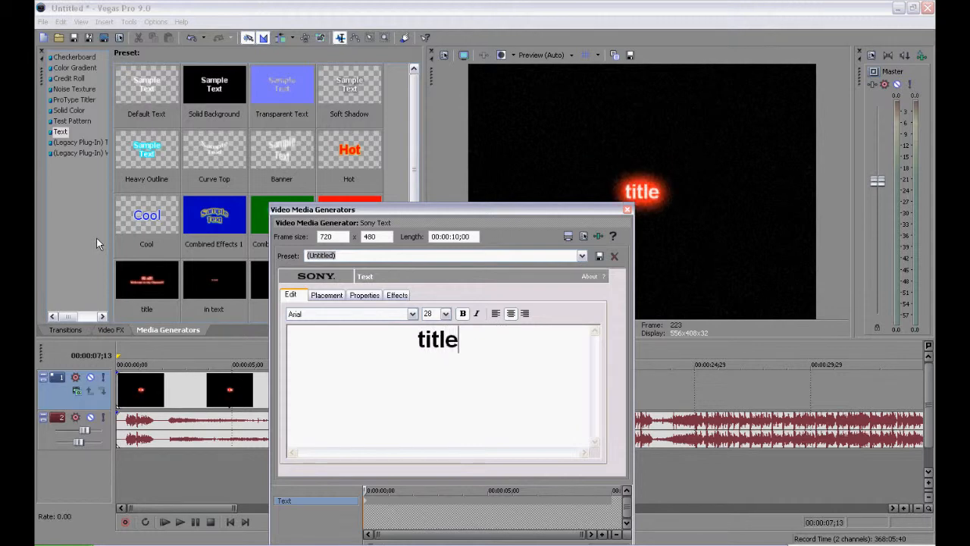
left_click(627, 209)
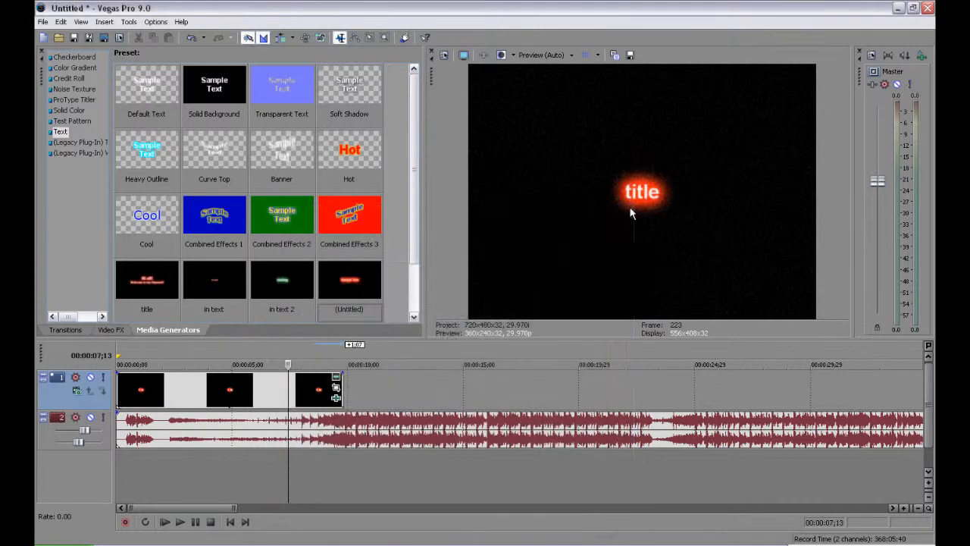
- Add another (Untitled) preset text clip directly after the title clip, with the text "lyrics"
left_click_drag(365, 278, 356, 388)
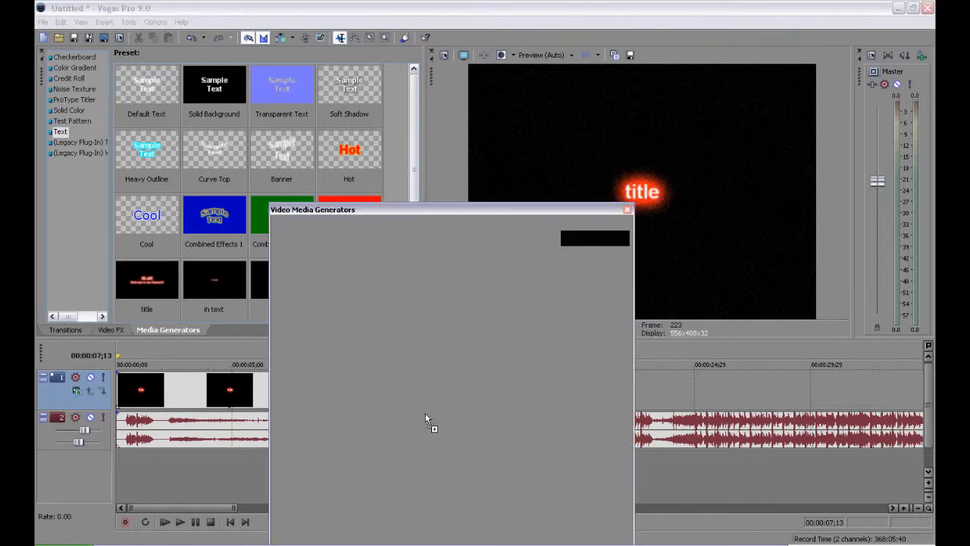
key("ctrl+a")
key("Delete")
type("lyrics")
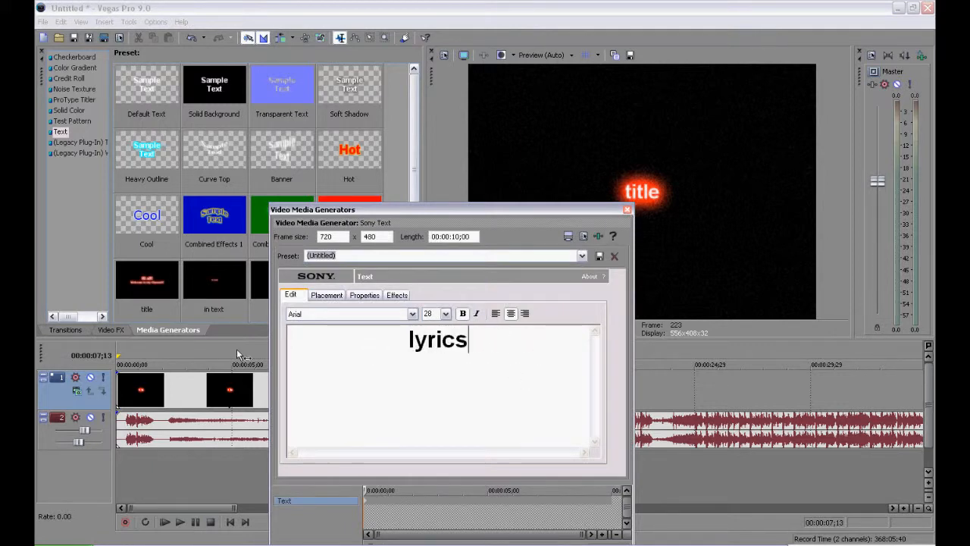
left_click(626, 210)
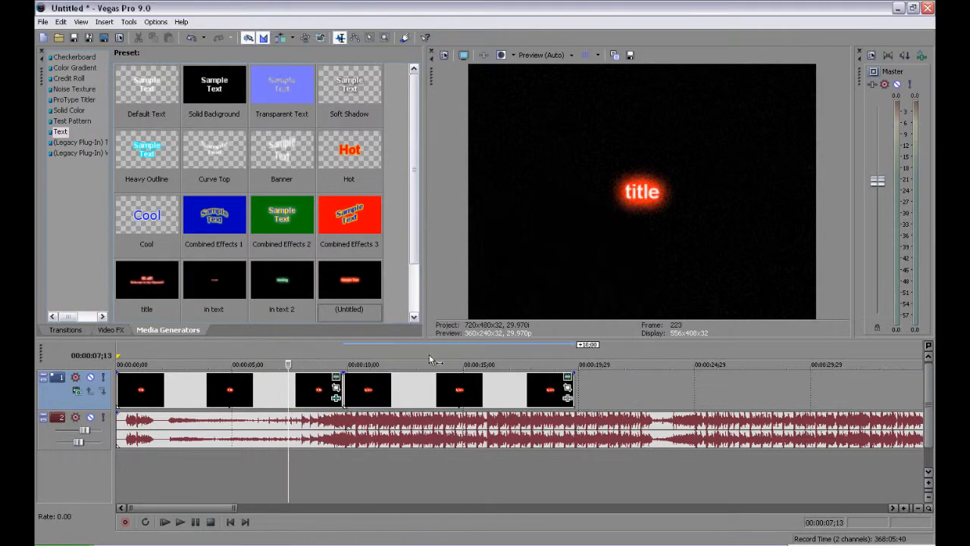
- Overlap the lyrics clip with the title clip by 15 frames and apply the Cross Blur A/B transition to the overlap
left_click_drag(458, 389, 446, 391)
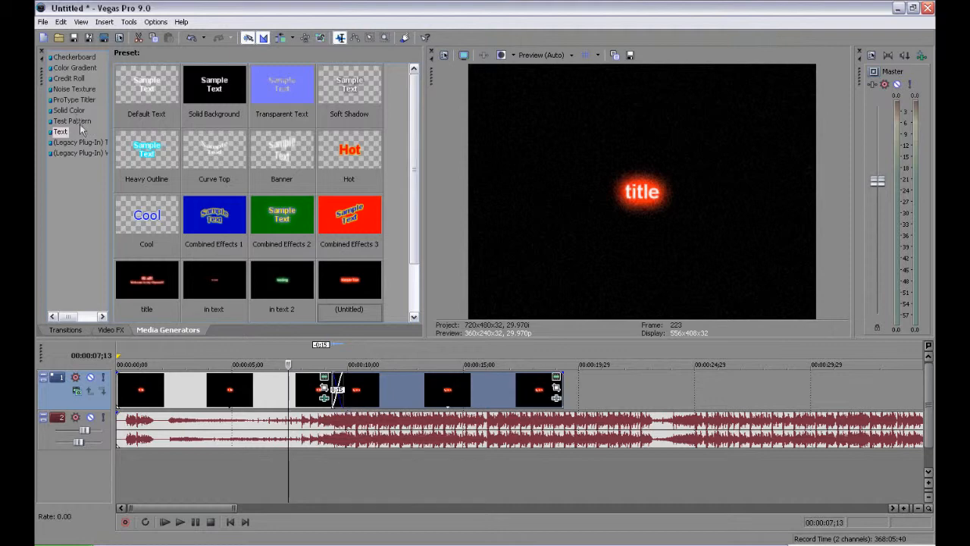
left_click(67, 330)
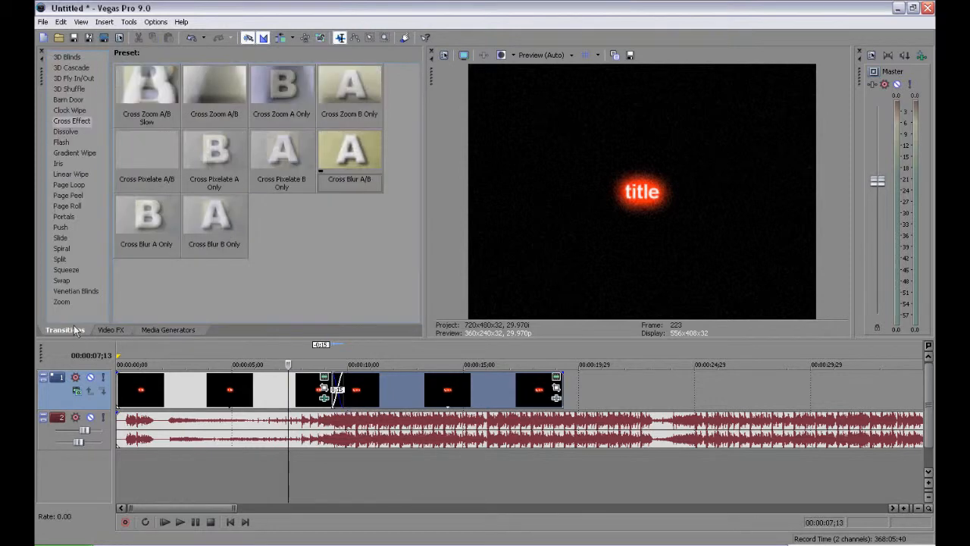
left_click_drag(350, 153, 349, 391)
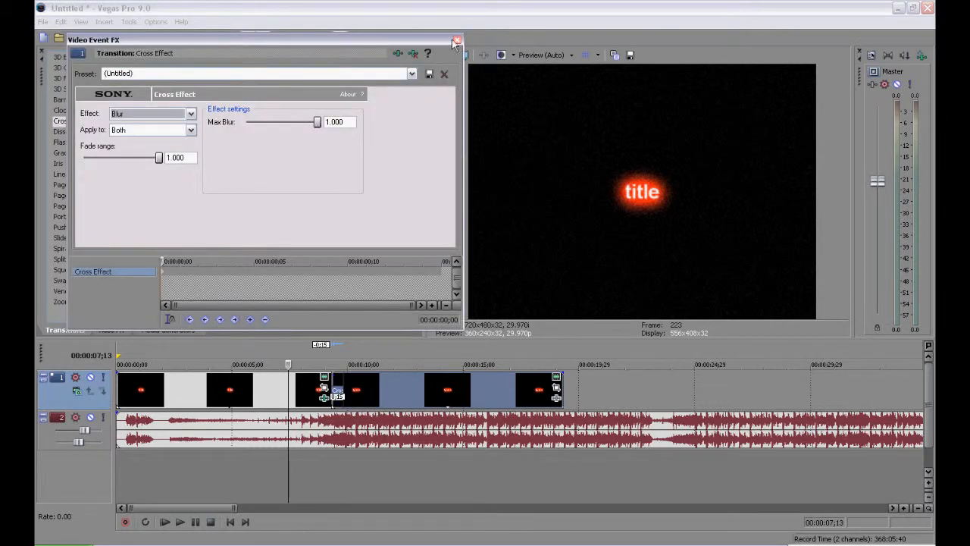
left_click(456, 39)
- Play the timeline from about 6 seconds to preview the transition from the title to the lyrics with the music
left_click(316, 472)
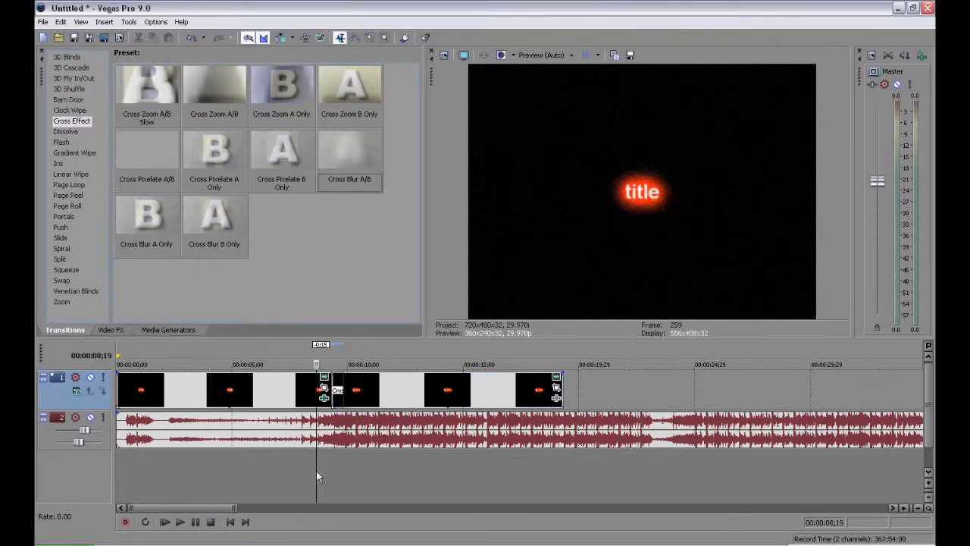
left_click(260, 473)
left_click(179, 522)
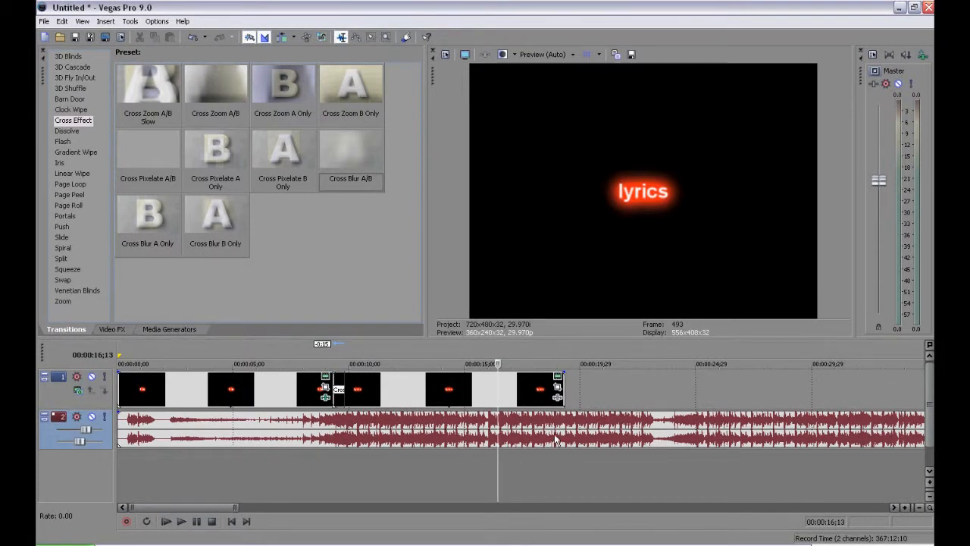
- Delete the song clip from audio track 2
left_click(553, 436)
key("Delete")
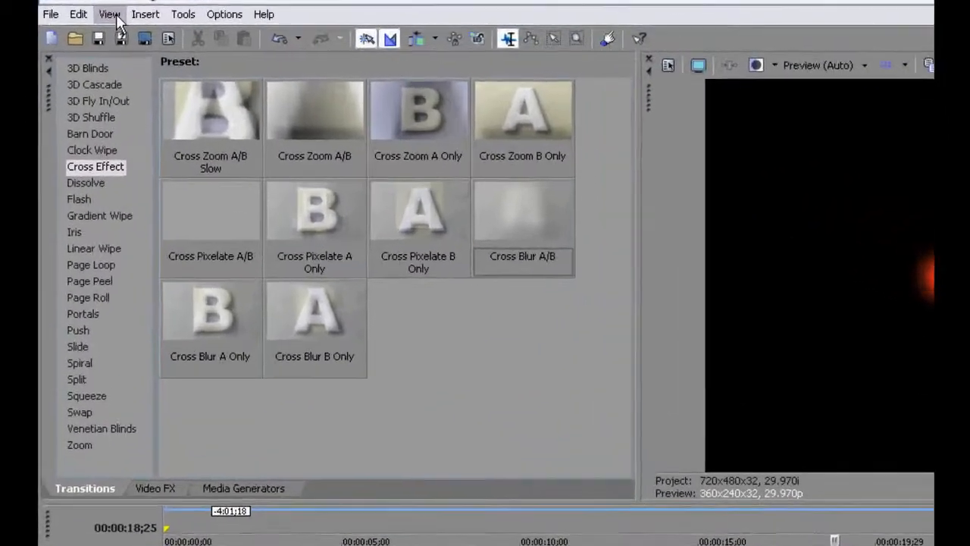
- Show the Explorer window to view the computer's media folders, and hide it again
left_click(105, 15)
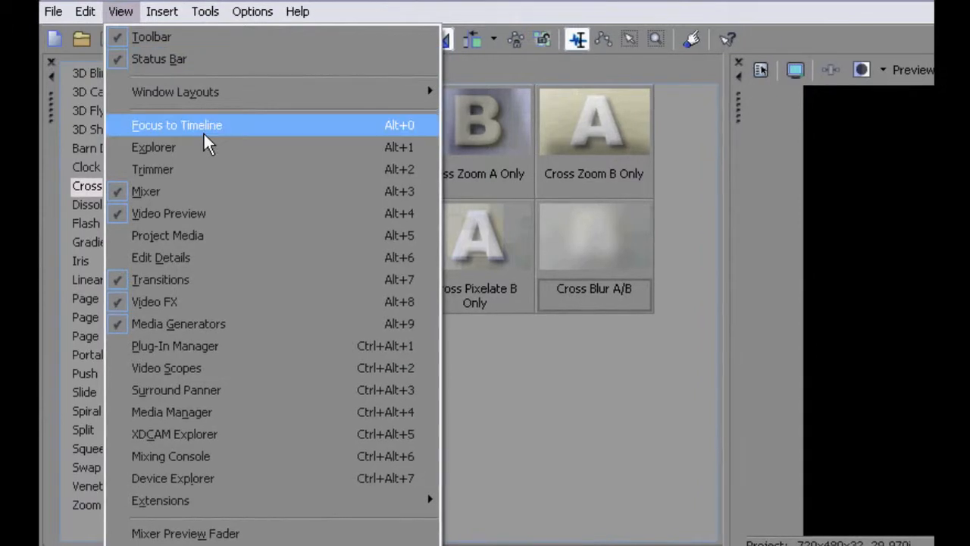
left_click(165, 150)
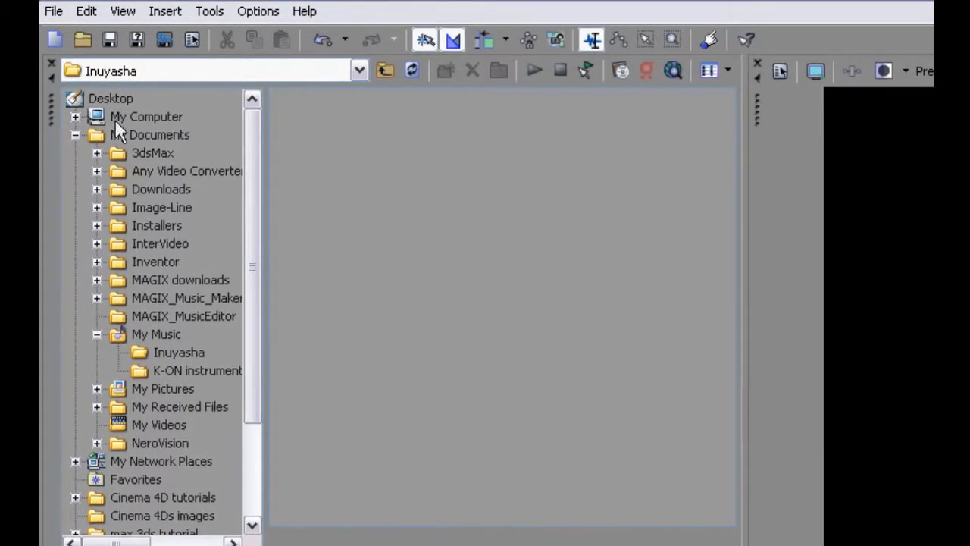
mouse_move(258, 173)
left_mouse_down()
mouse_move(274, 296)
mouse_move(250, 180)
left_mouse_up()
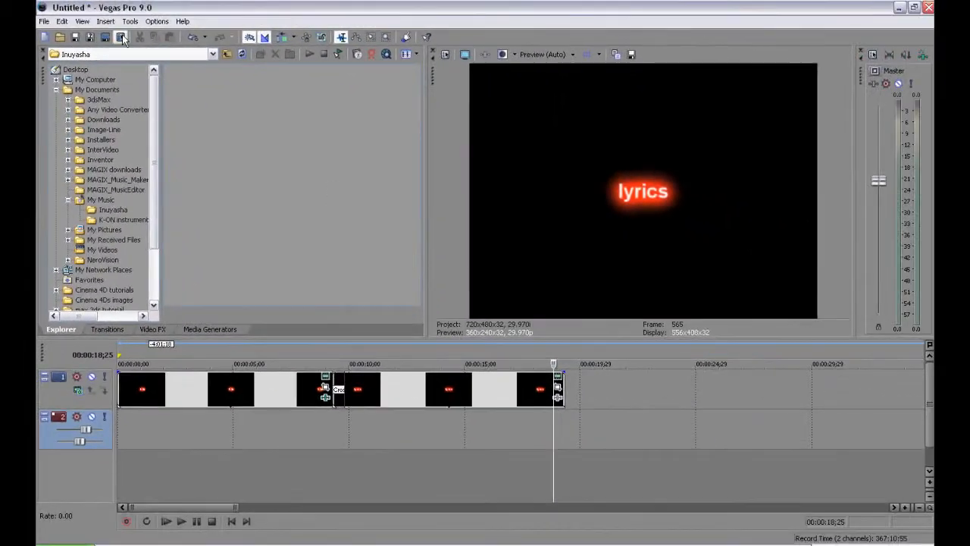
left_click(82, 22)
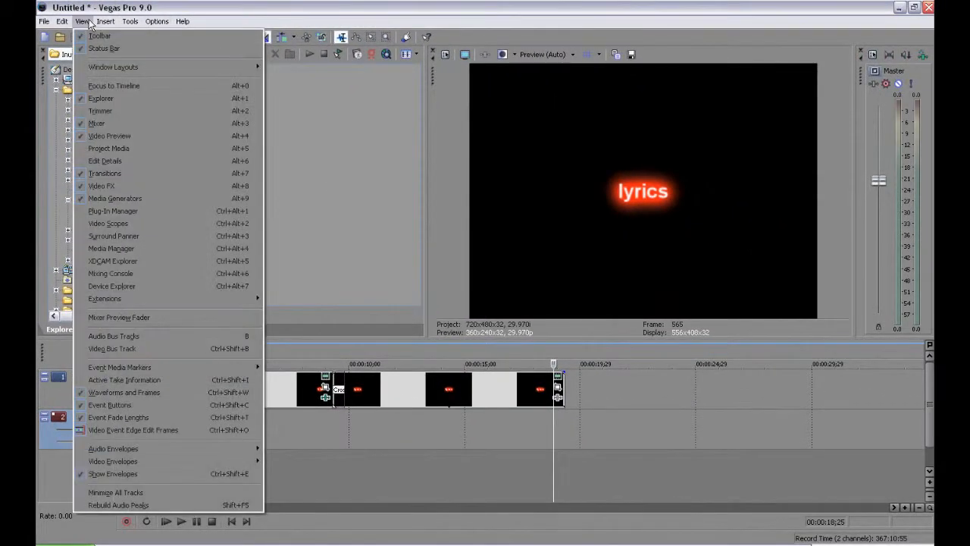
left_click(110, 99)
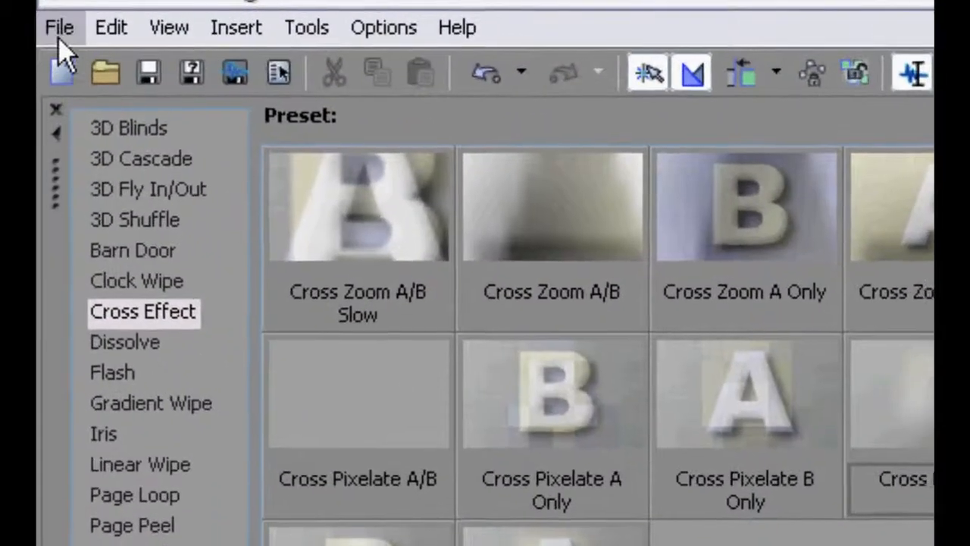
- Review the file types offered by Render As, choose MainConcept MPEG-2, and close the dialog without rendering
left_click(53, 25)
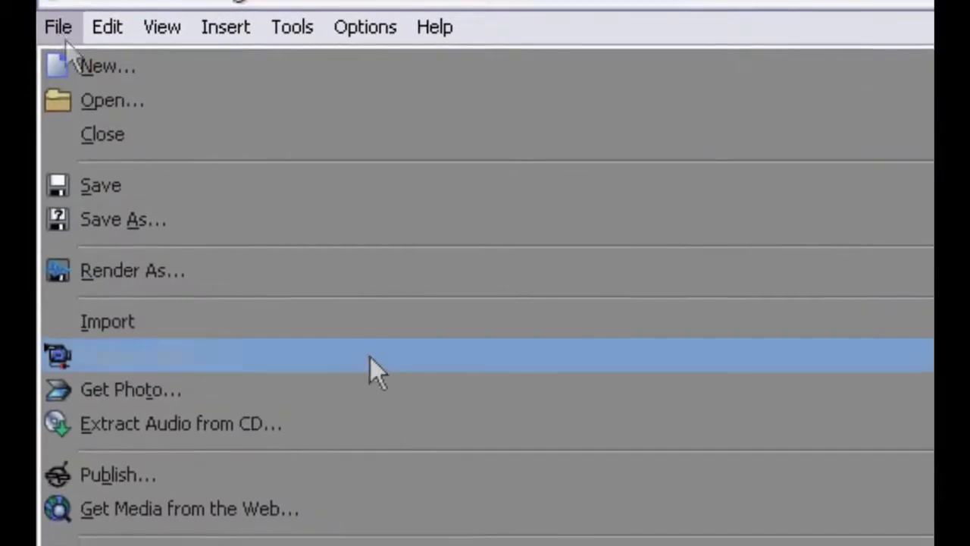
left_click(156, 260)
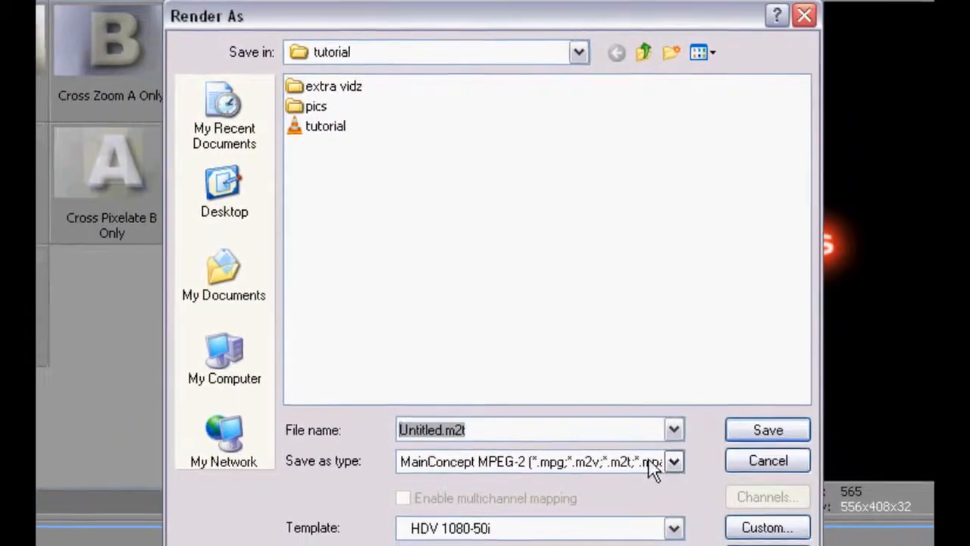
left_click(672, 454)
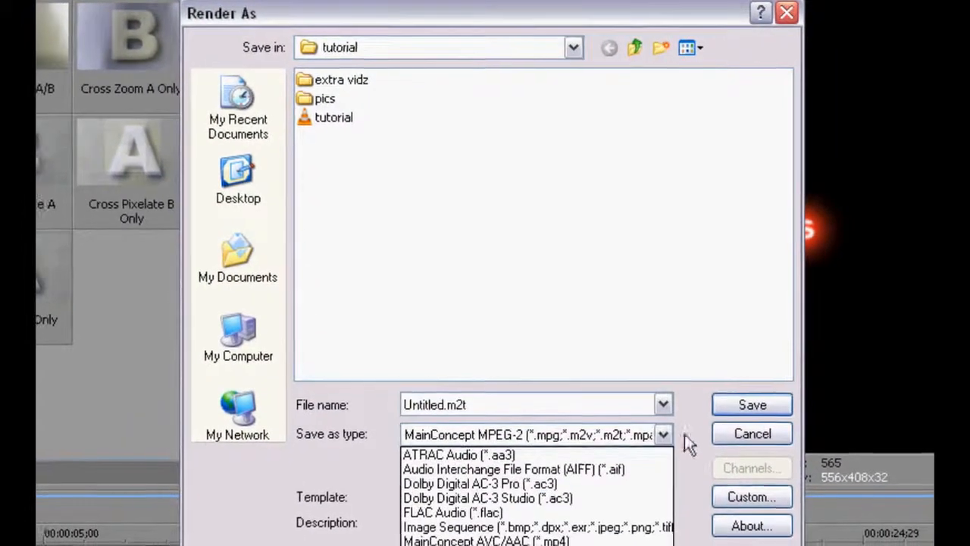
left_click(661, 428)
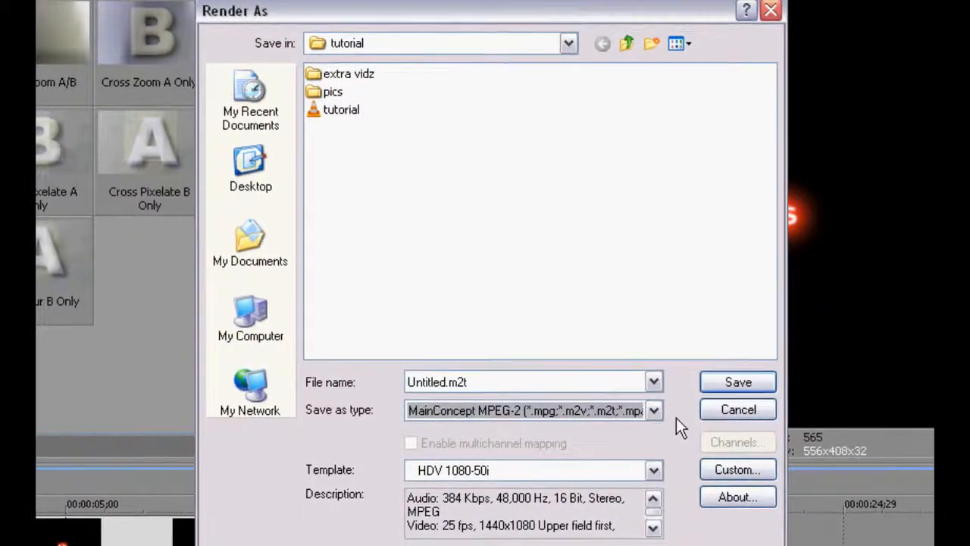
left_click(661, 428)
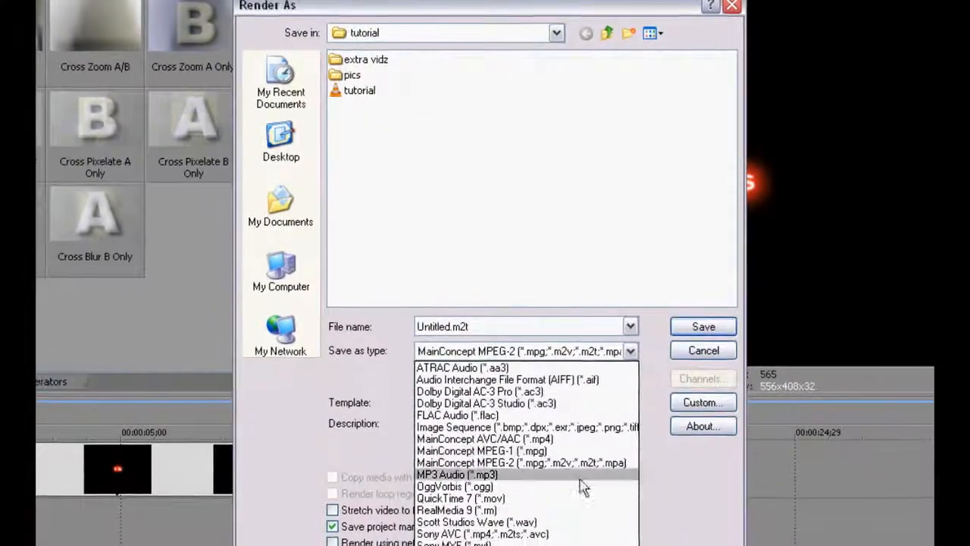
left_click(607, 458)
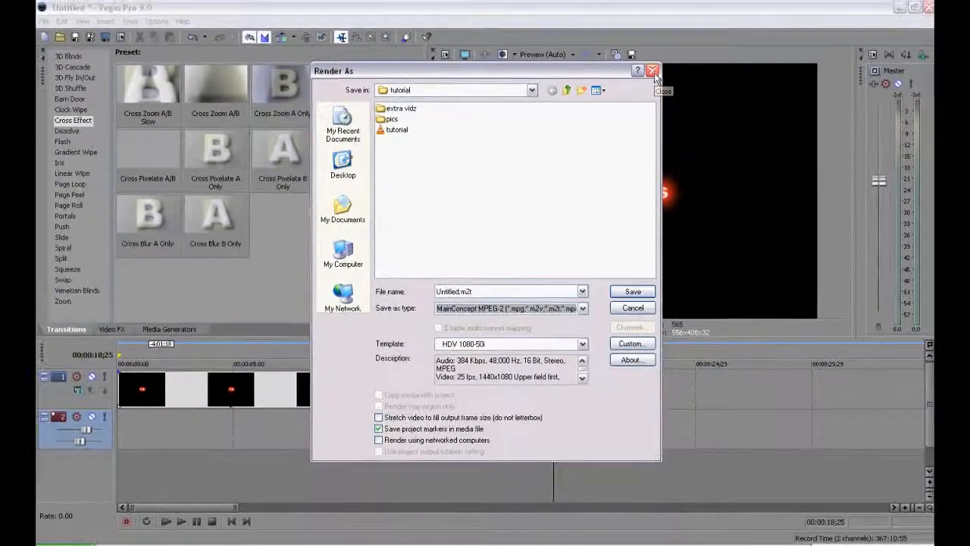
left_click(653, 71)
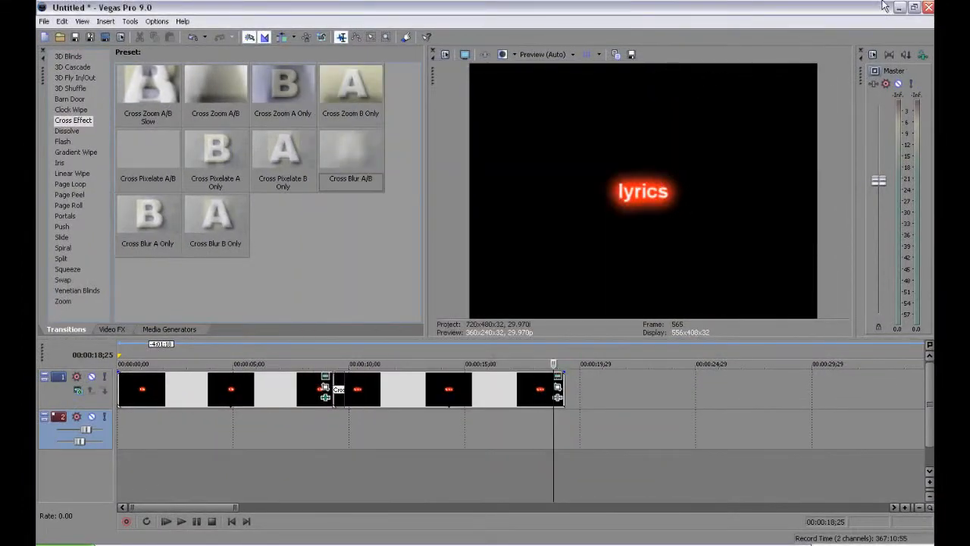